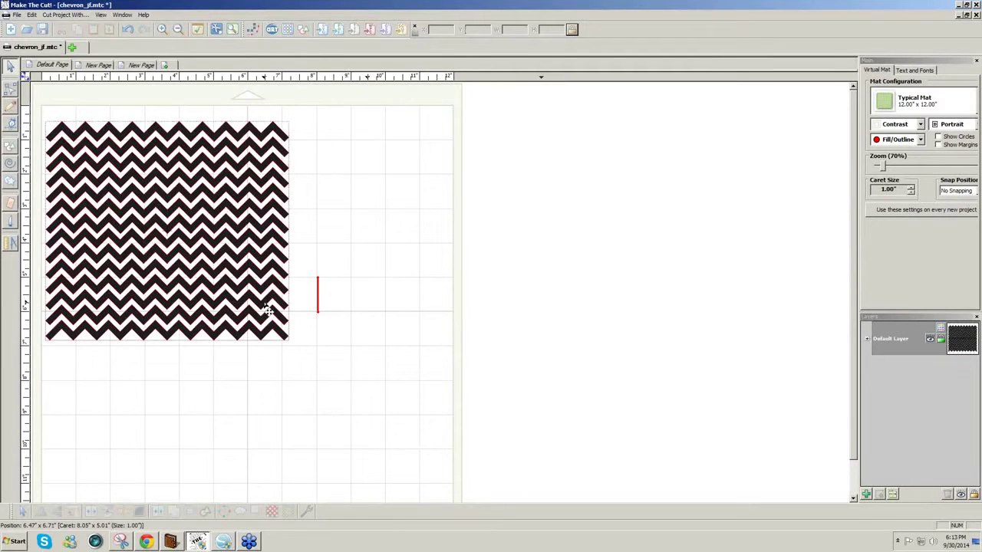
Step: Search the online gallery for 'chevron' sorted descending and download the green chevron background as a new project
left_click(282, 215)
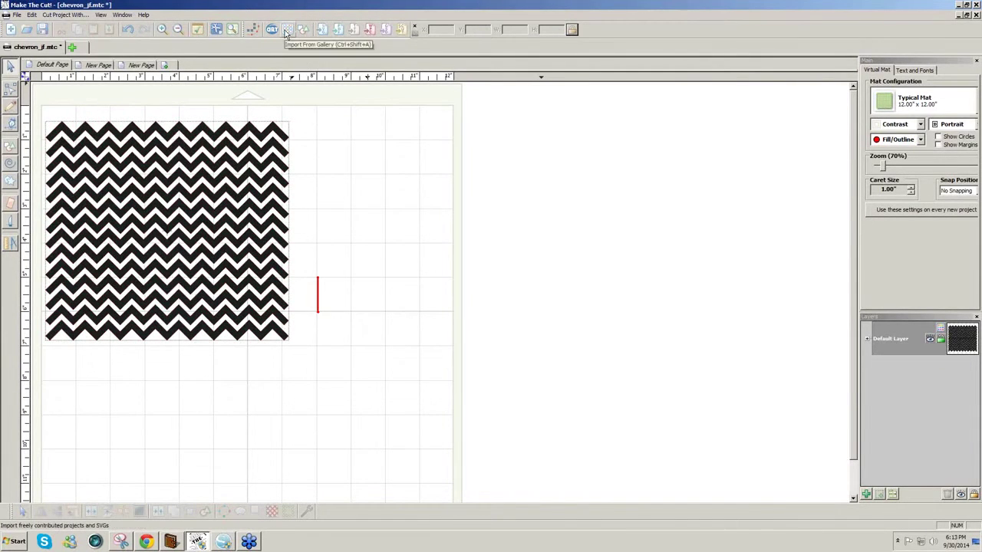
left_click(287, 30)
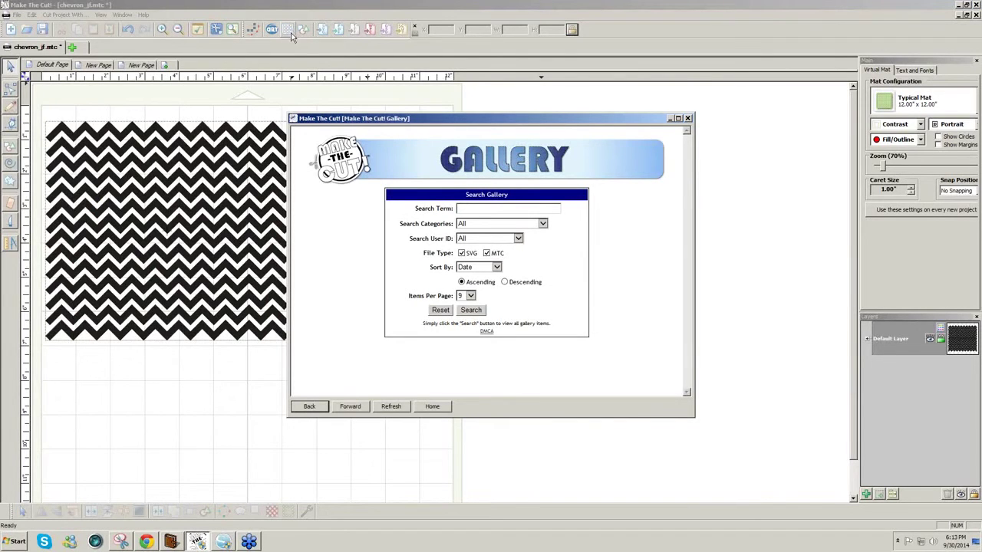
left_click(507, 208)
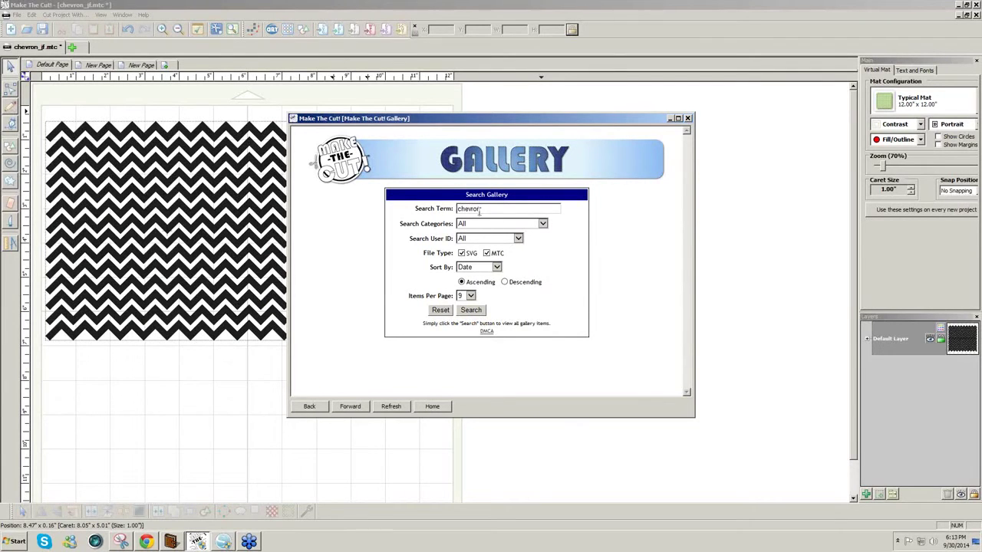
left_click(504, 283)
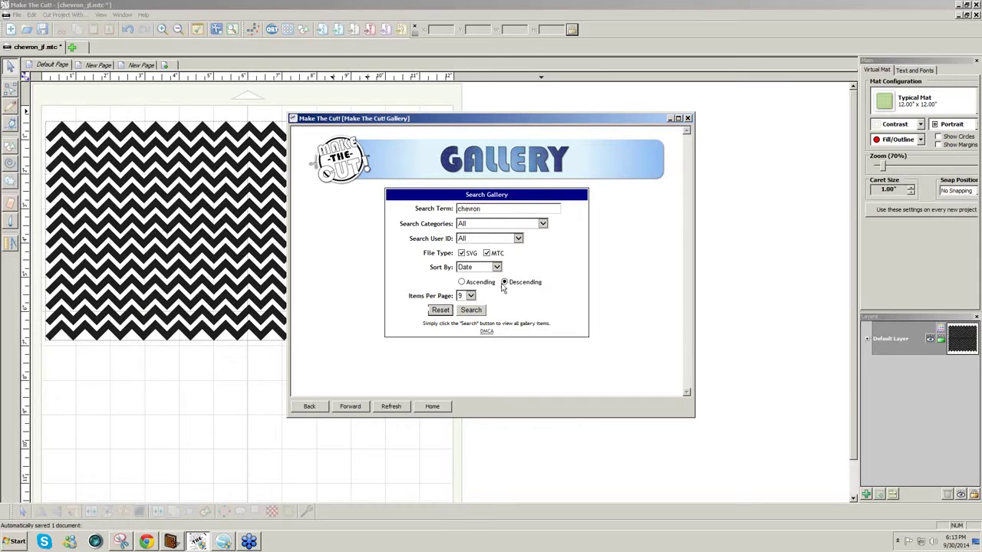
left_click(470, 310)
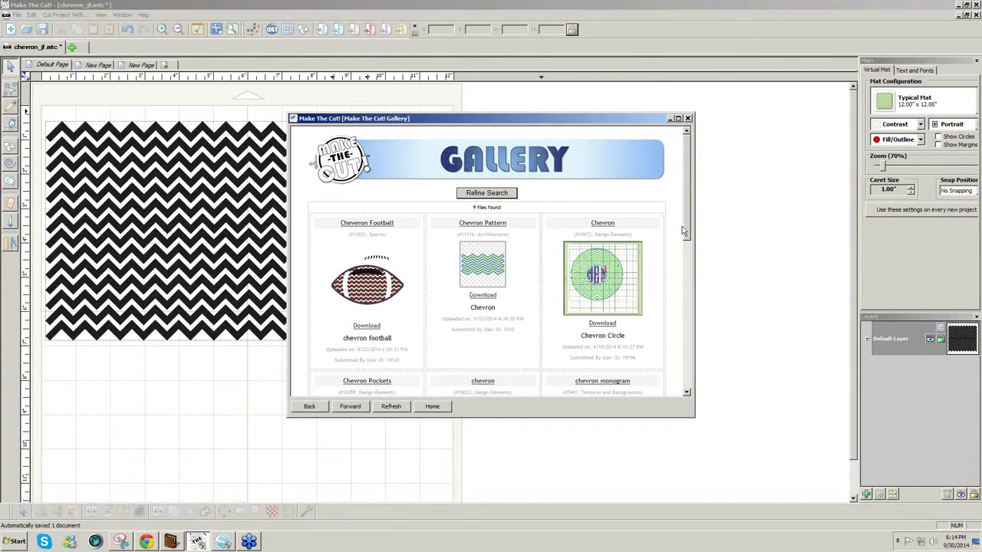
left_click_drag(682, 227, 679, 291)
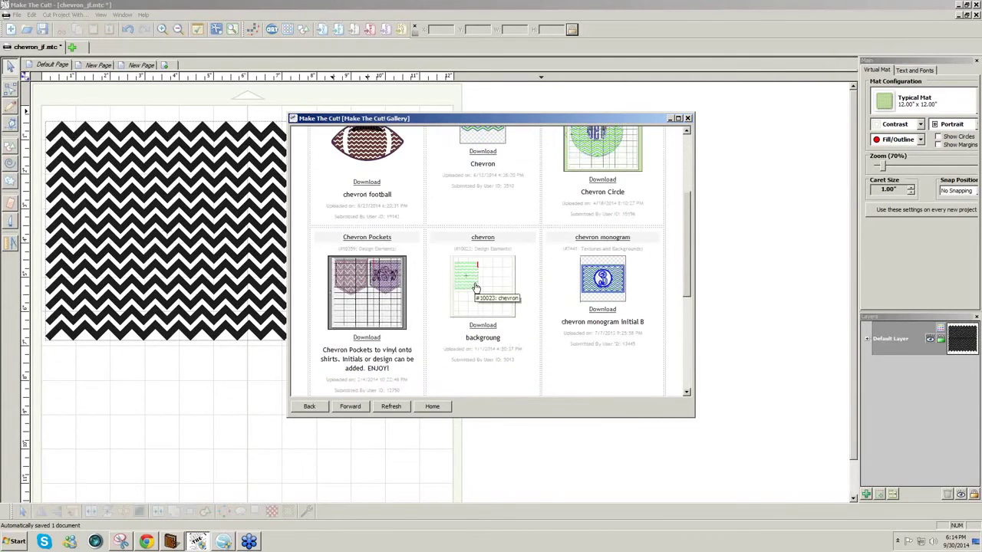
left_click(491, 328)
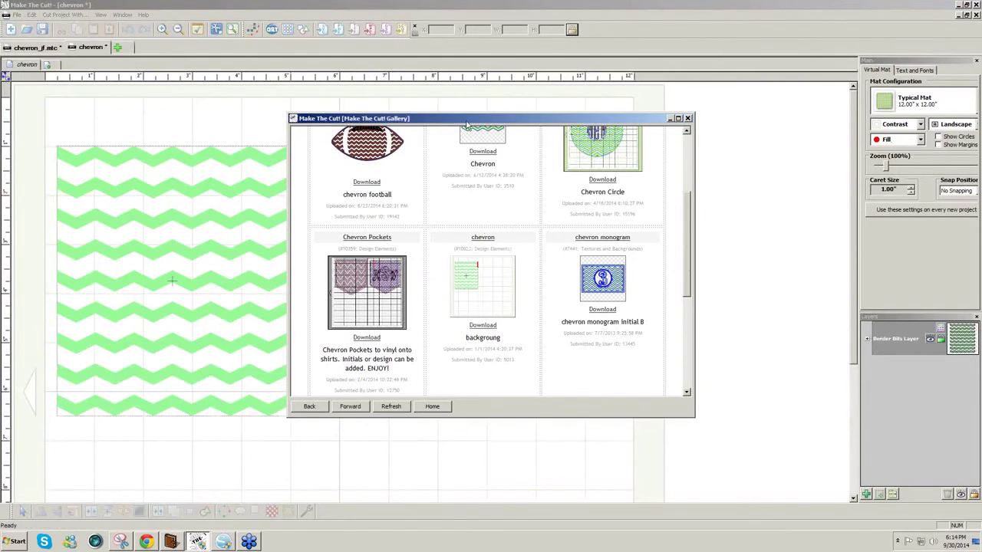
Step: Shift the green chevron pattern up and right and narrow it to 2.7427 wide, keeping its 5.5040 height
left_click_drag(468, 125, 584, 120)
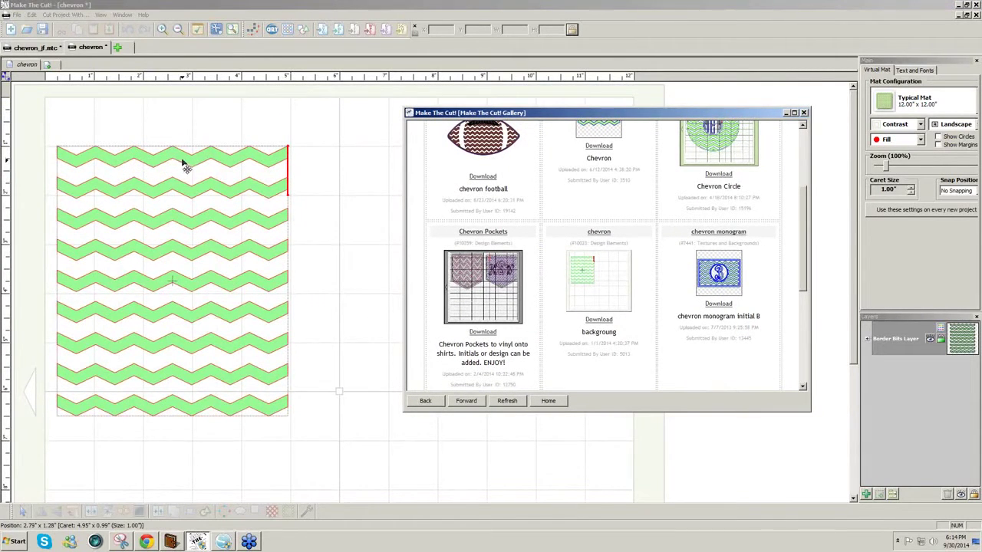
left_click(186, 164)
left_click_drag(185, 158, 197, 148)
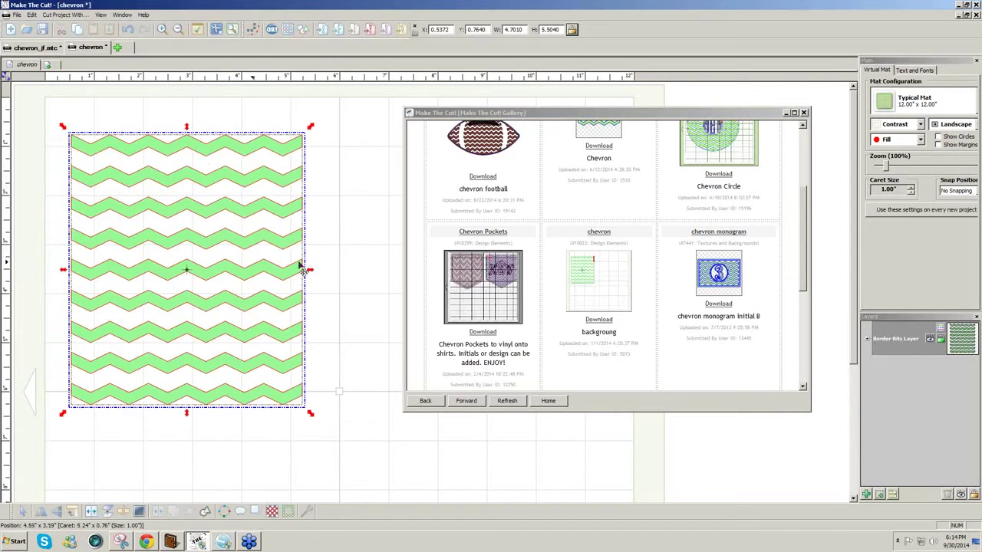
left_click_drag(312, 274, 215, 274)
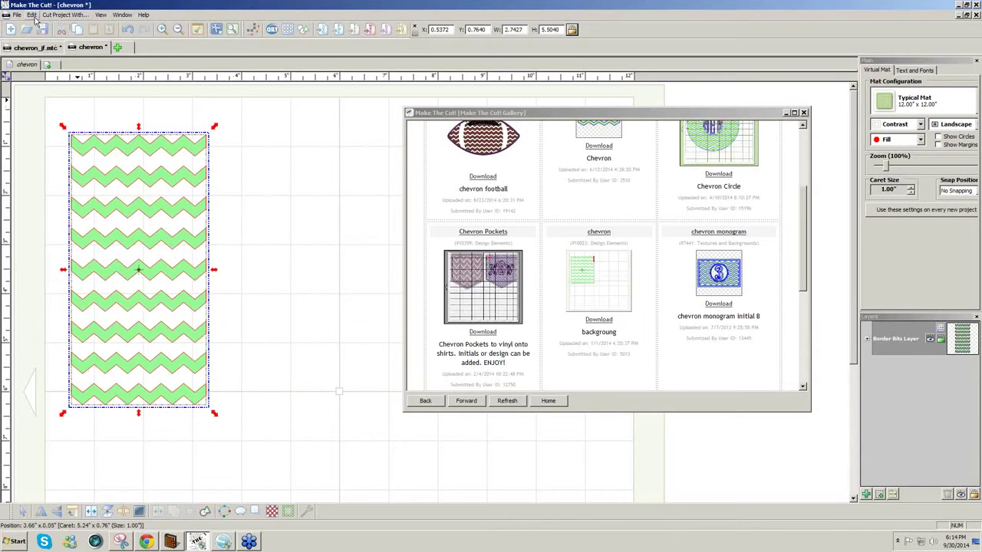
Step: Close the gallery and duplicate the chevron panel into 1 row of 3 columns with 0.01 spacing
left_click(32, 15)
mouse_move(64, 86)
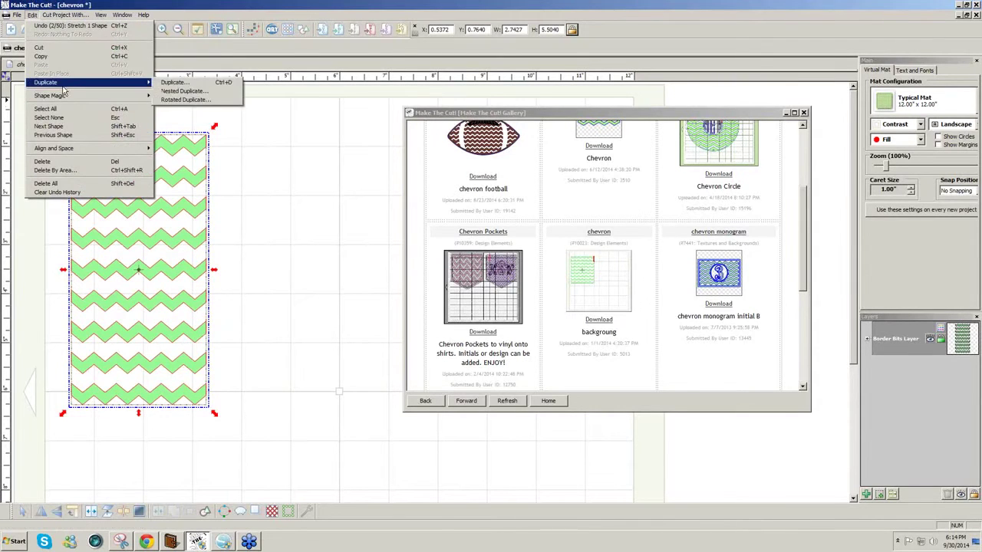
left_click(173, 82)
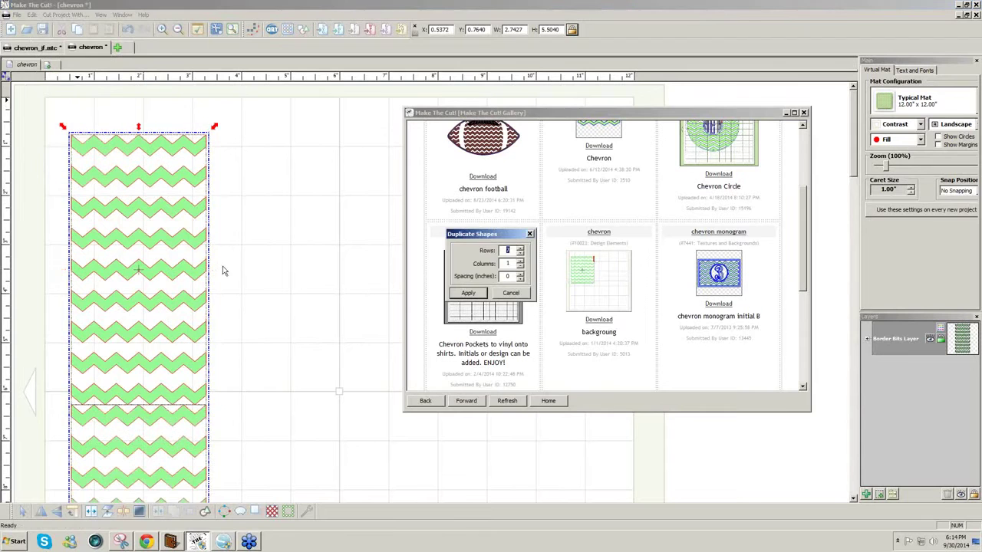
left_click(804, 113)
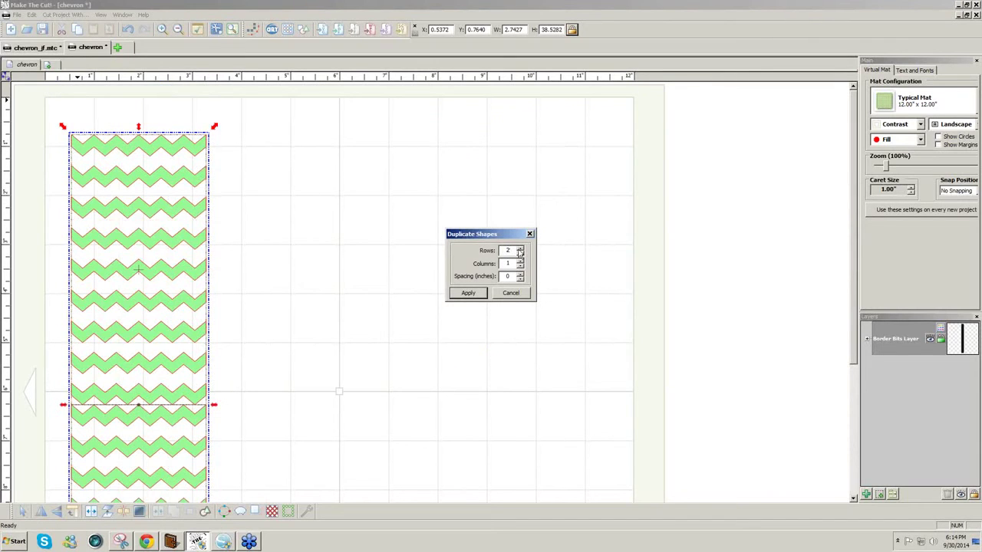
type("1")
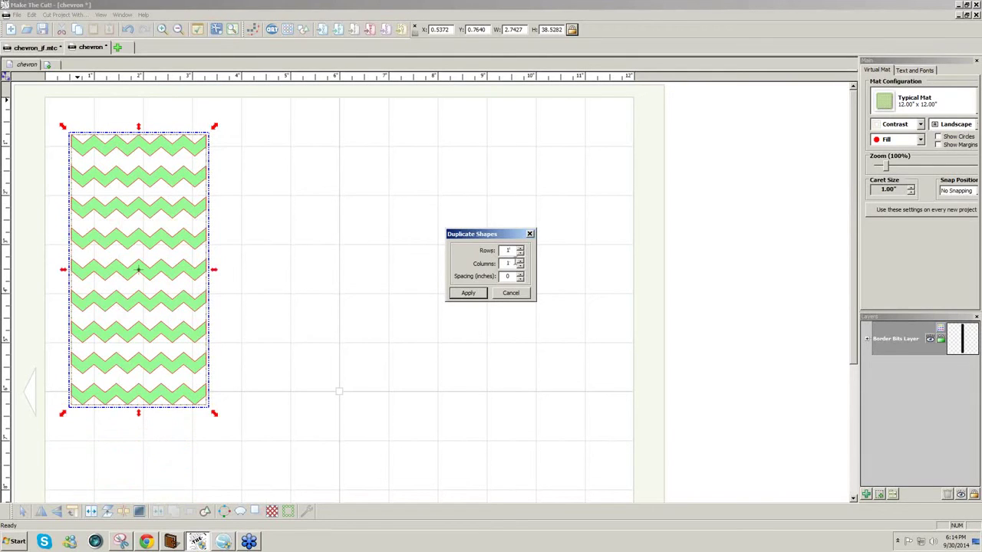
key("Tab")
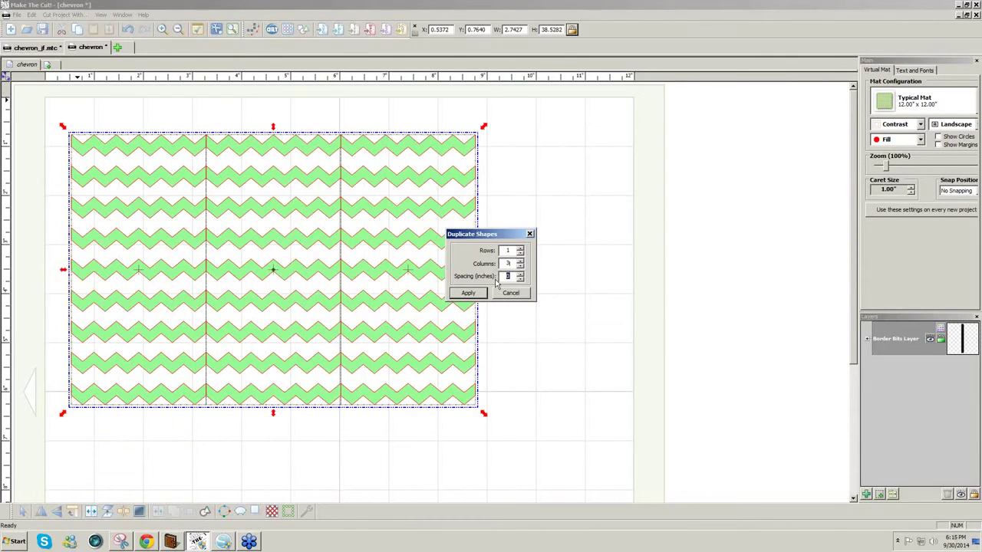
type(".01")
left_click(466, 293)
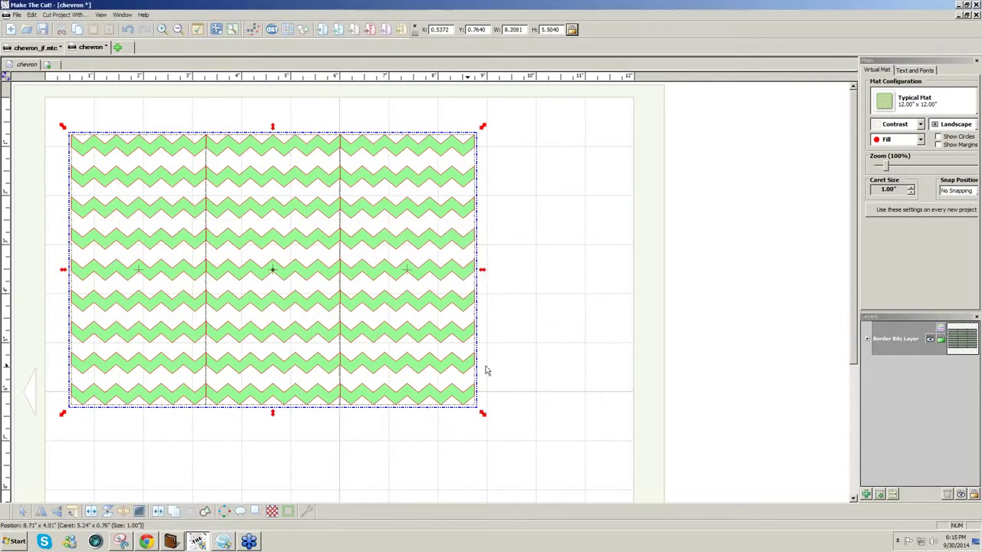
Step: Select all three columns to inspect them, then undo the duplication
left_click(518, 439)
left_click_drag(518, 439, 67, 110)
scroll(175, 121, "up", 2)
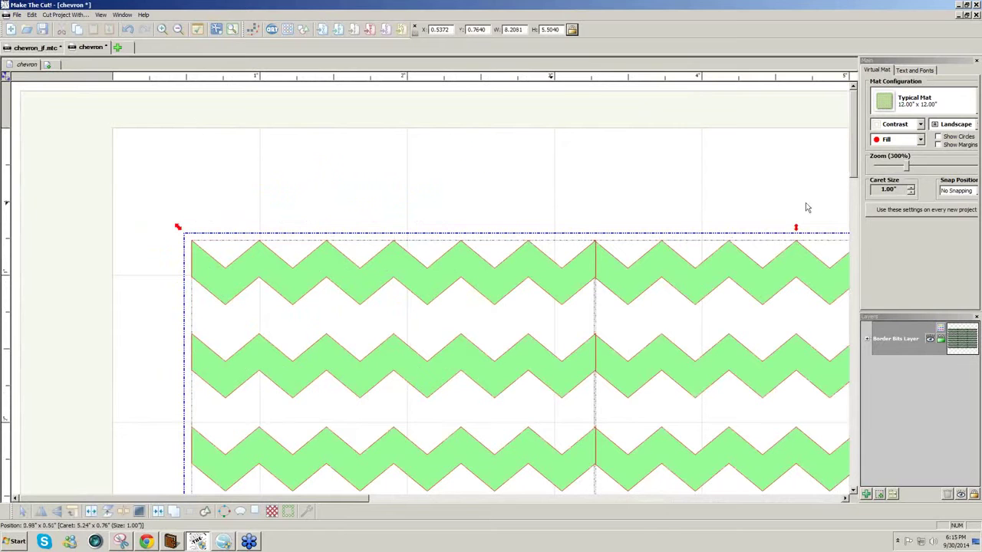
scroll(850, 172, "down", 3)
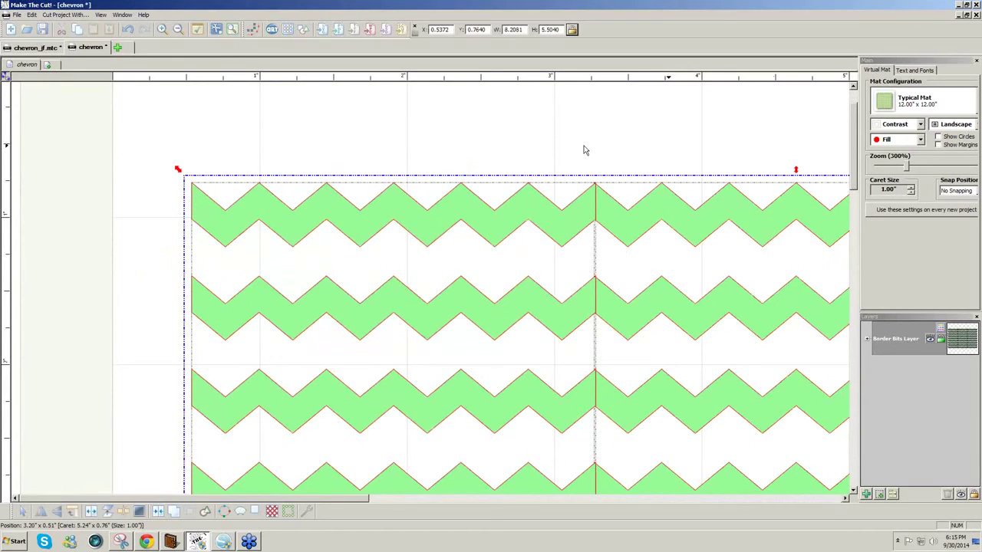
key("ctrl+z")
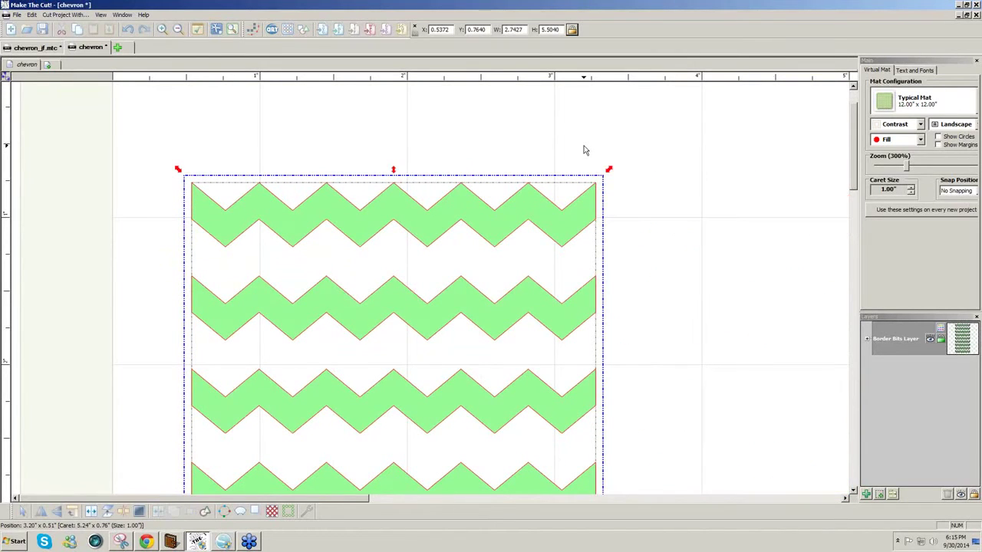
Step: Duplicate the chevron panel again into three columns with tighter spacing and zoom out to view the block
left_click(32, 16)
mouse_move(80, 84)
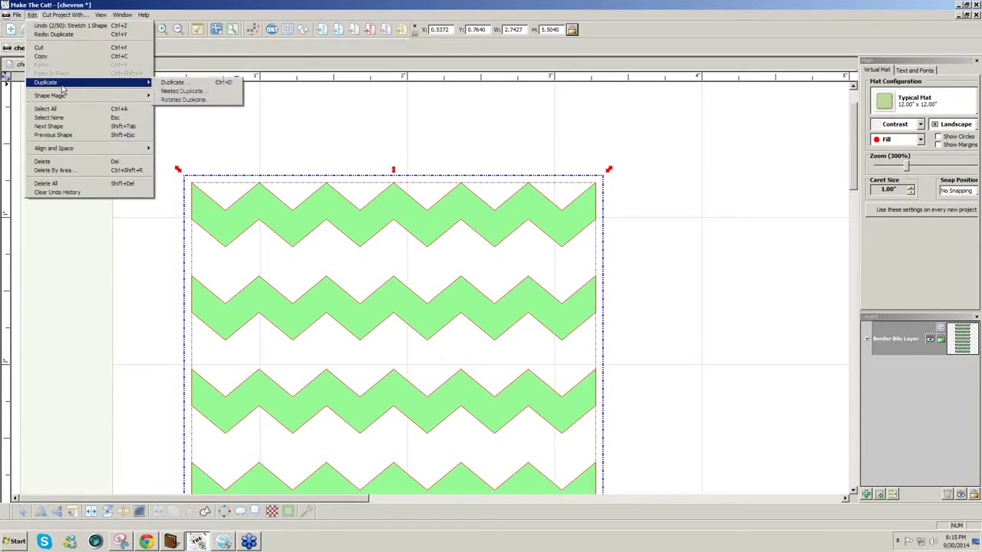
left_click(173, 82)
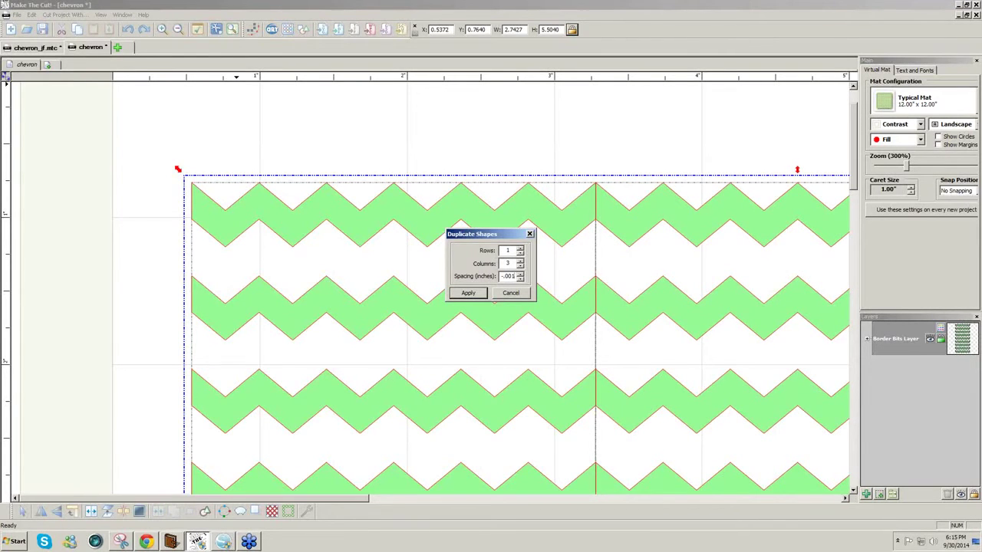
left_click(470, 293)
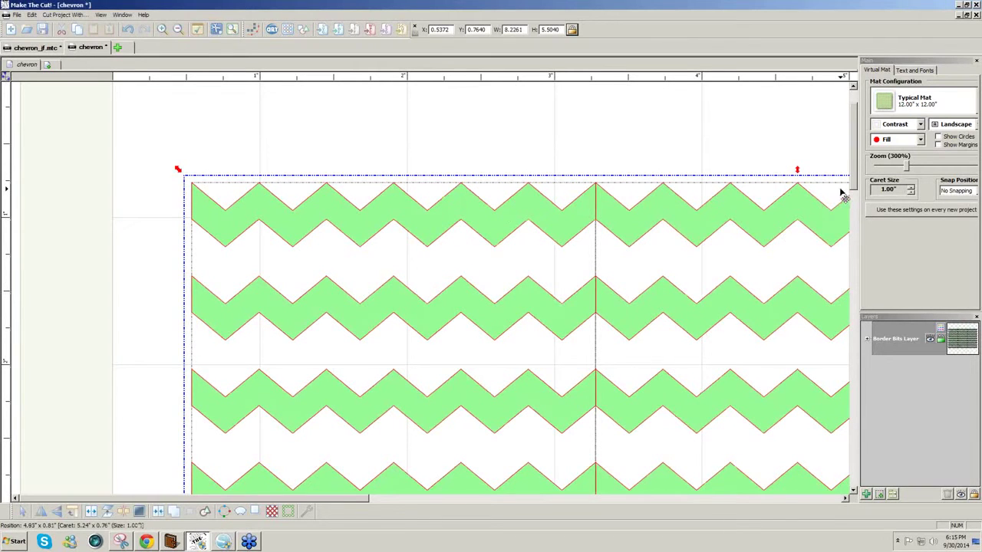
scroll(844, 192, "down", 10)
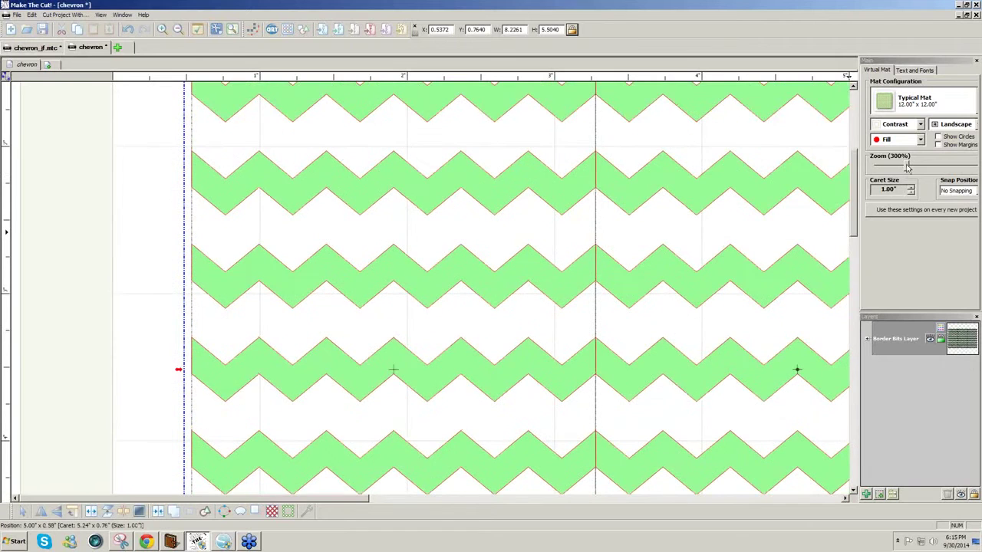
left_click_drag(906, 167, 882, 168)
scroll(853, 236, "up", 3)
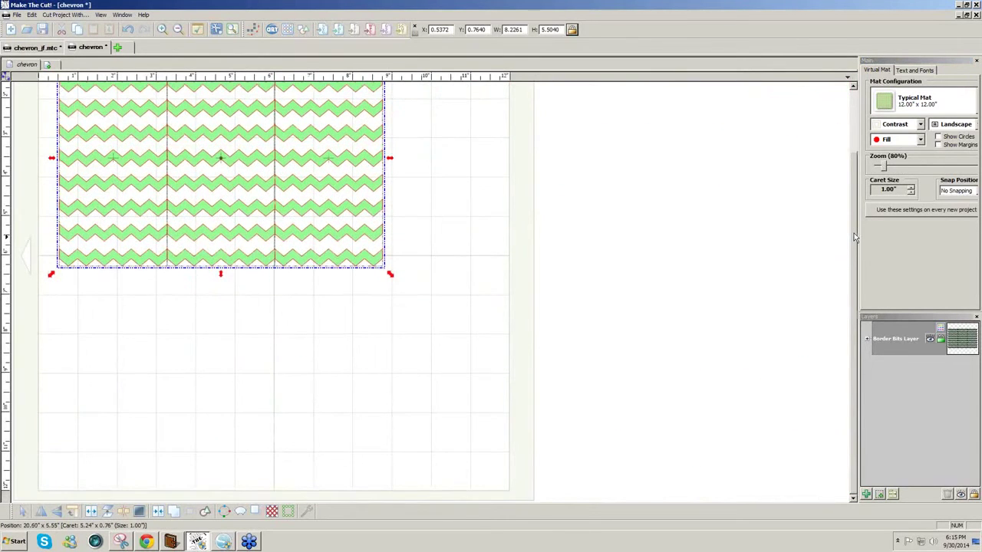
scroll(854, 215, "up", 1)
Step: Delete the second and third chevron panels and box-select the remaining one
left_click(460, 291)
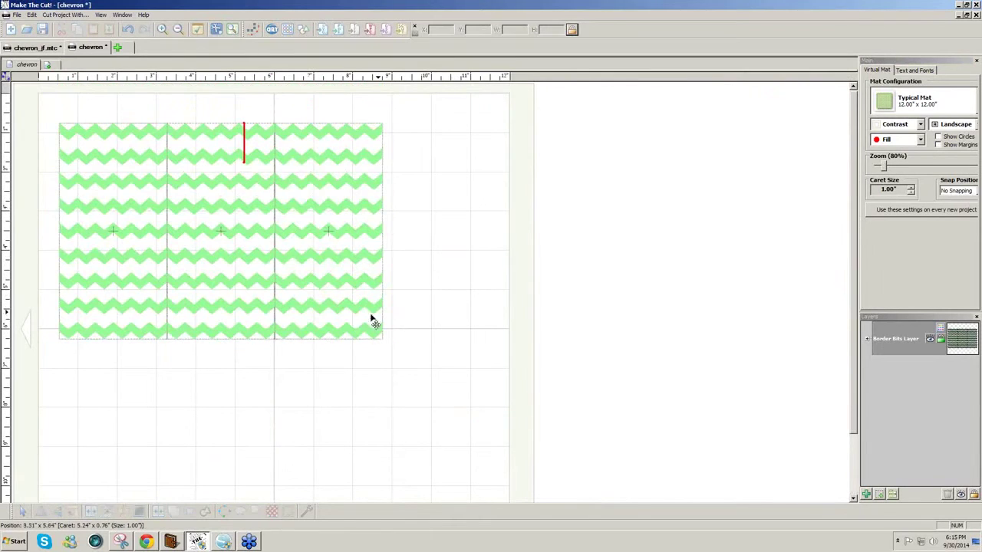
left_click(363, 312)
key("Delete")
left_click(236, 280)
key("Delete")
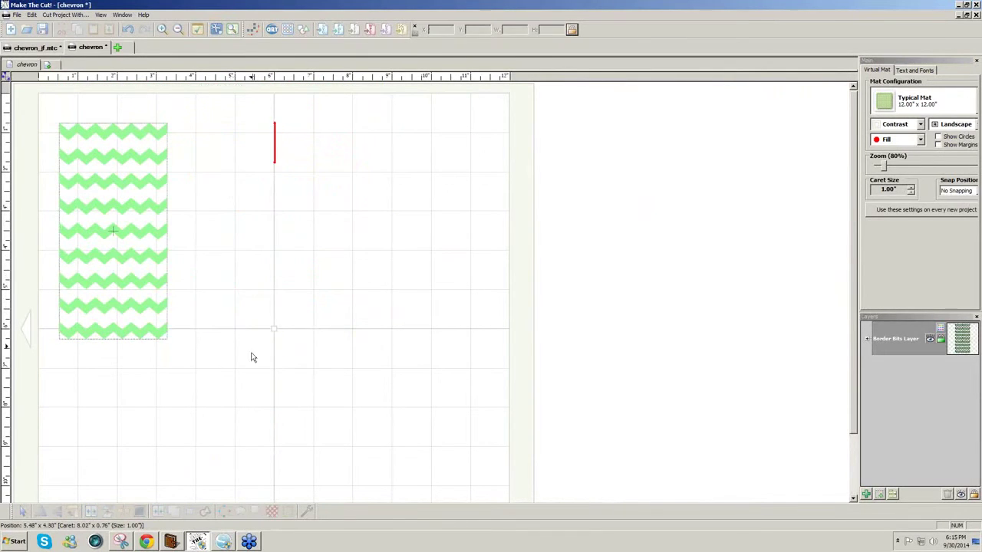
left_click_drag(217, 365, 16, 112)
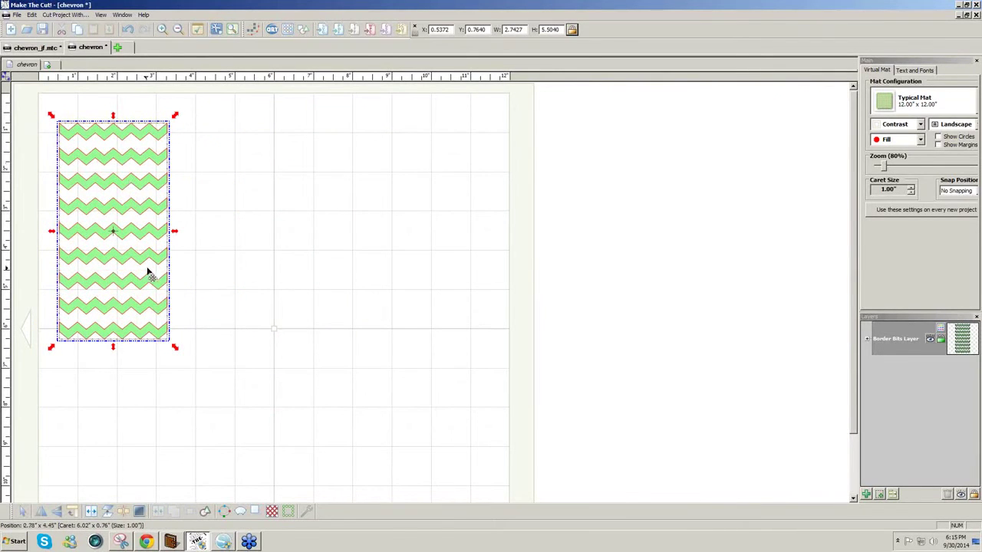
Step: Split the chevron group into rows, squeeze them to 3.5023 high, and weld them into one 2.7427-wide shape
left_click(114, 350)
left_click(93, 512)
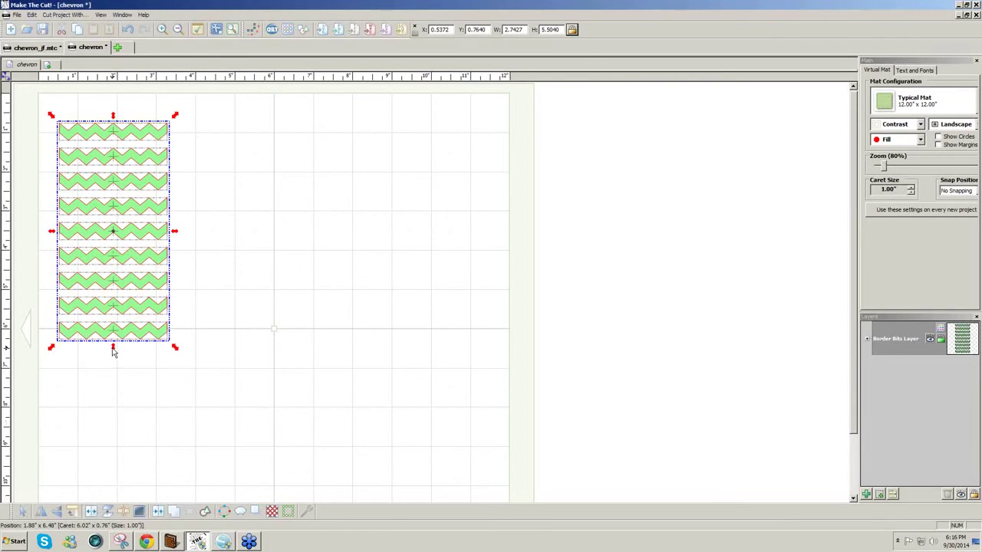
left_click_drag(113, 350, 118, 267)
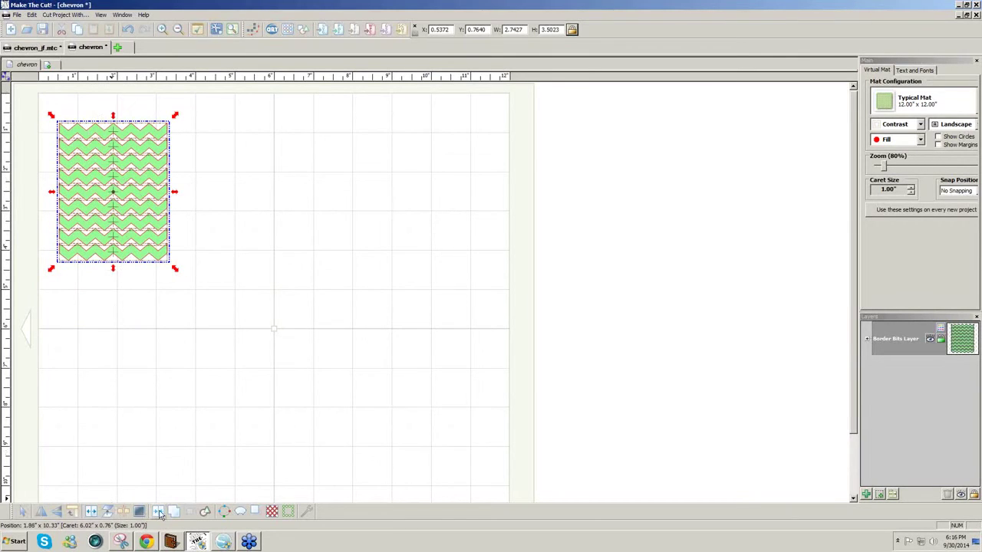
left_click(158, 513)
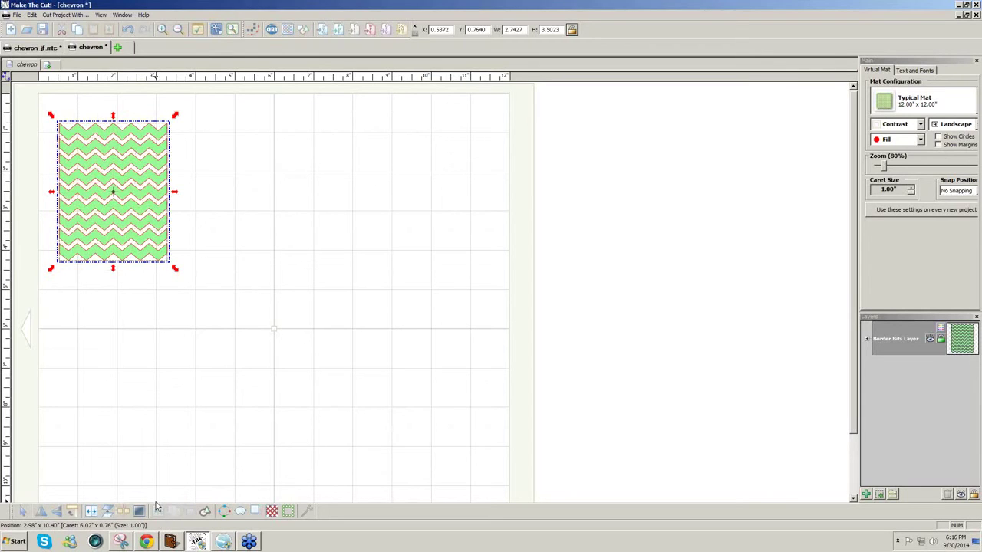
Step: Duplicate the panel into 1 row of 3 columns at -0.001 spacing and weld them into an 8.2261 × 3.5023 strip
left_click(31, 15)
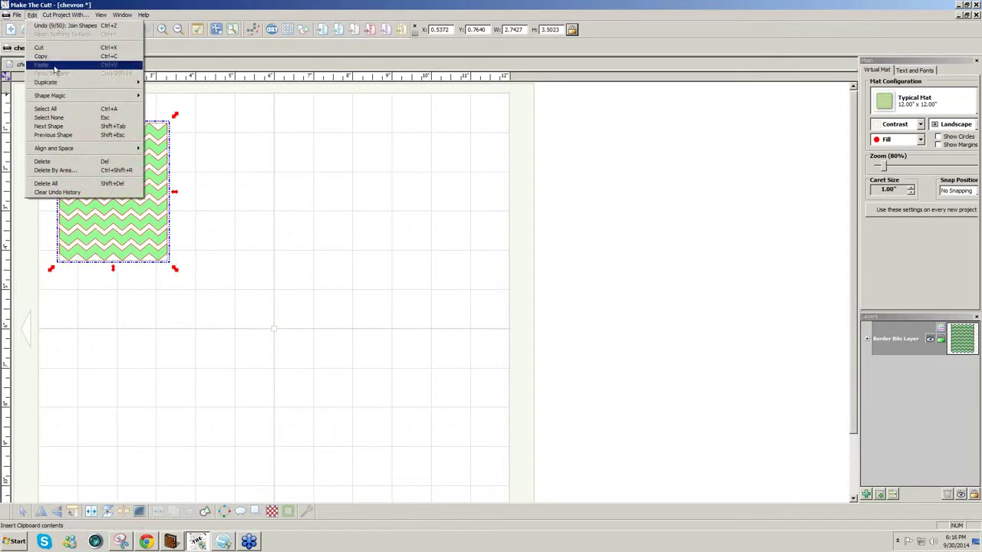
mouse_move(56, 82)
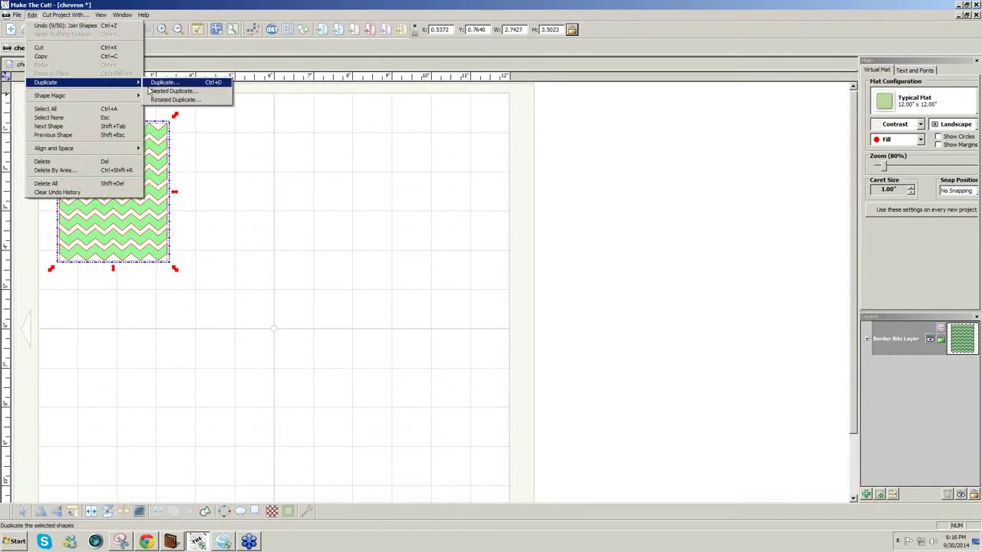
left_click(205, 90)
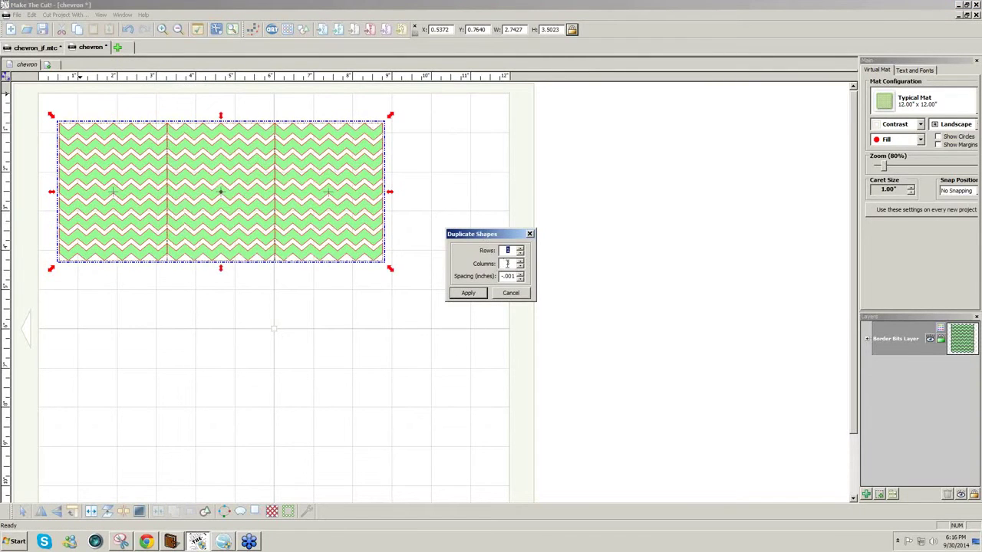
left_click(467, 295)
left_click_drag(408, 280, 51, 98)
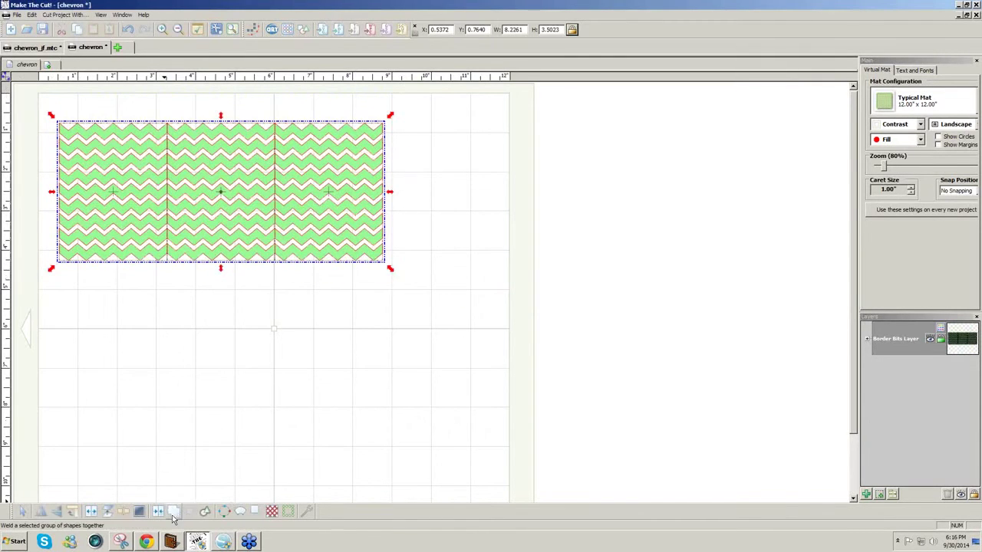
left_click(173, 519)
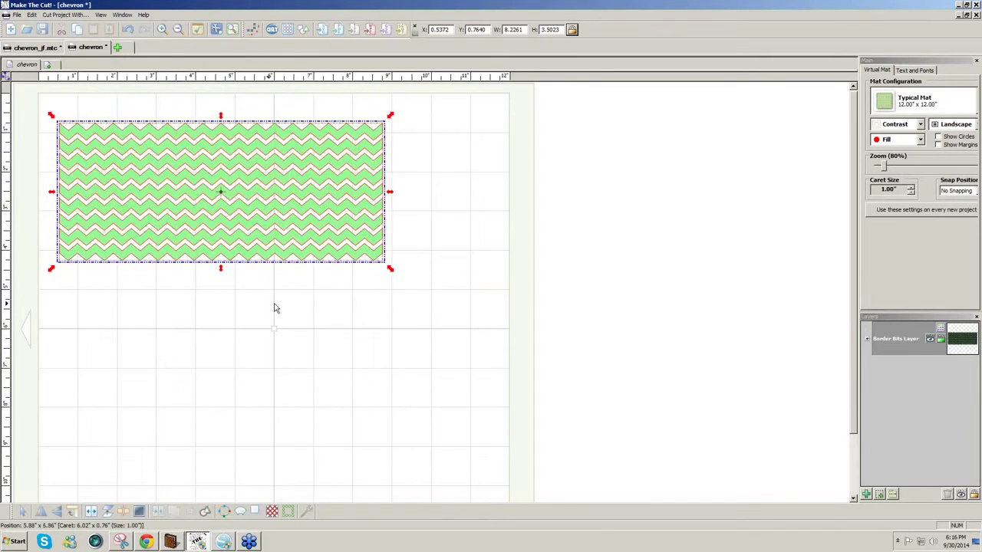
left_click(306, 254)
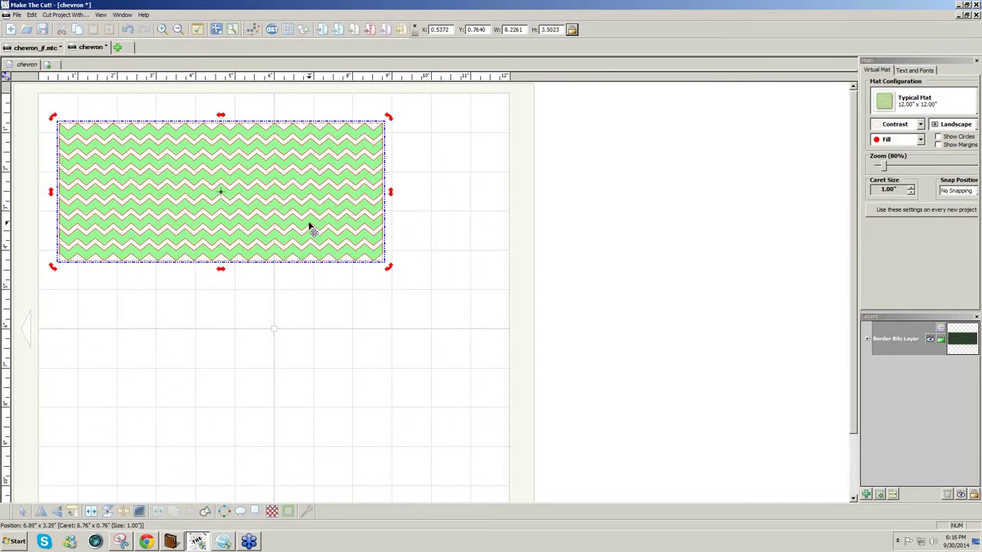
Step: Place a copy of the strip below the original and weld both into one 8.2261 × 6.9529 panel
left_click_drag(310, 228, 309, 360)
left_click_drag(466, 437, 23, 98)
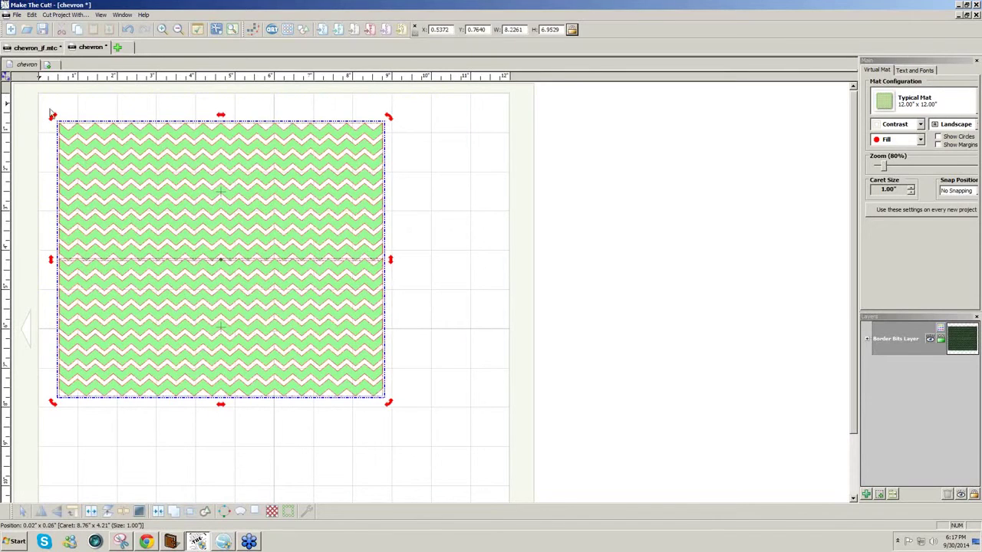
left_click(426, 275)
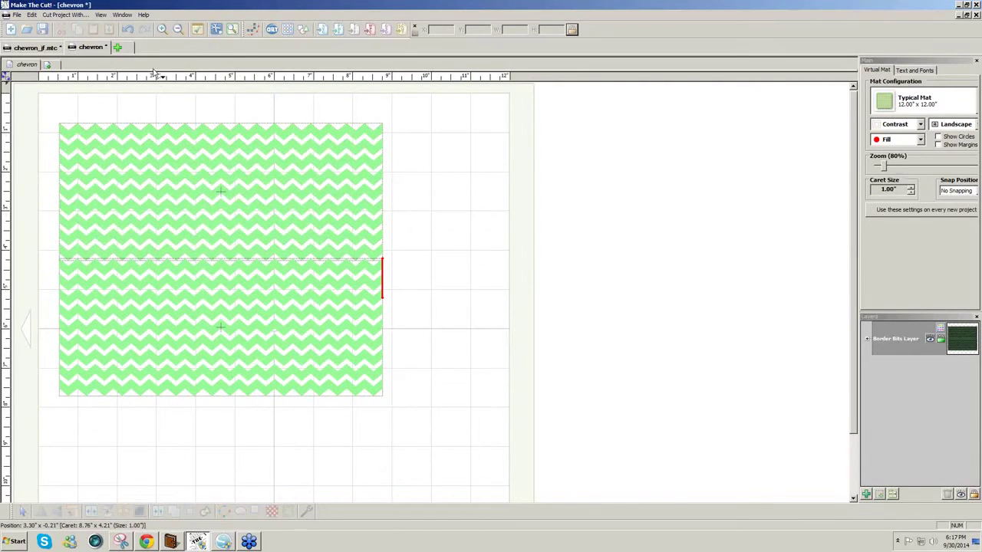
left_click(52, 49)
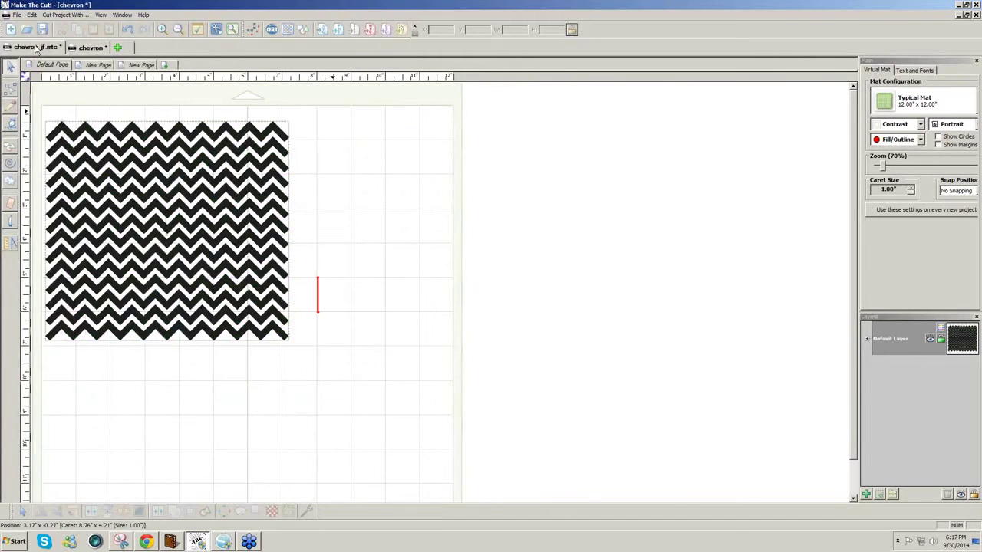
left_click(93, 49)
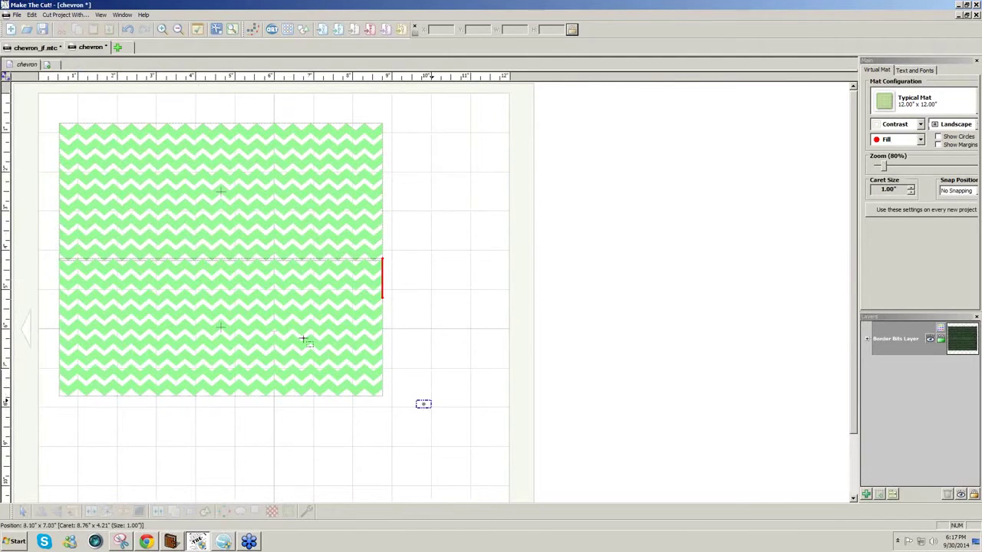
left_click_drag(303, 339, 18, 108)
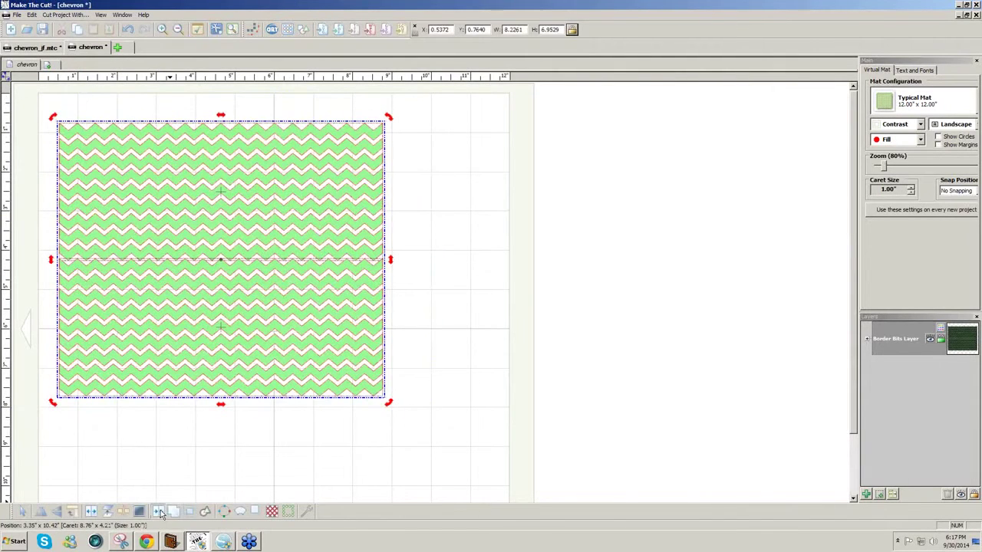
left_click(159, 511)
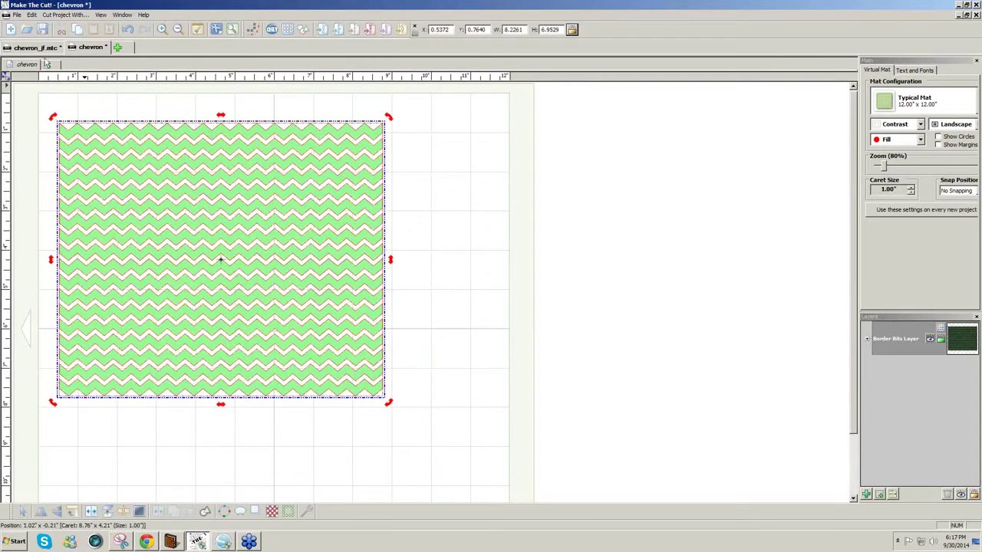
Step: In chevron_jf.mtc, add a 1 × 1 inch Square (Polygons) from Basic Shapes beside the black chevron
left_click(44, 49)
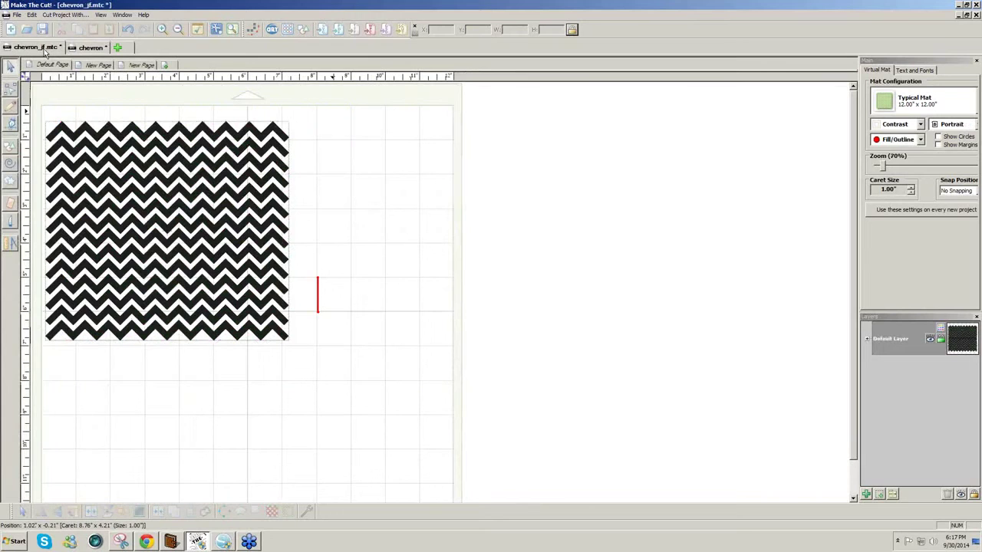
left_click(215, 144)
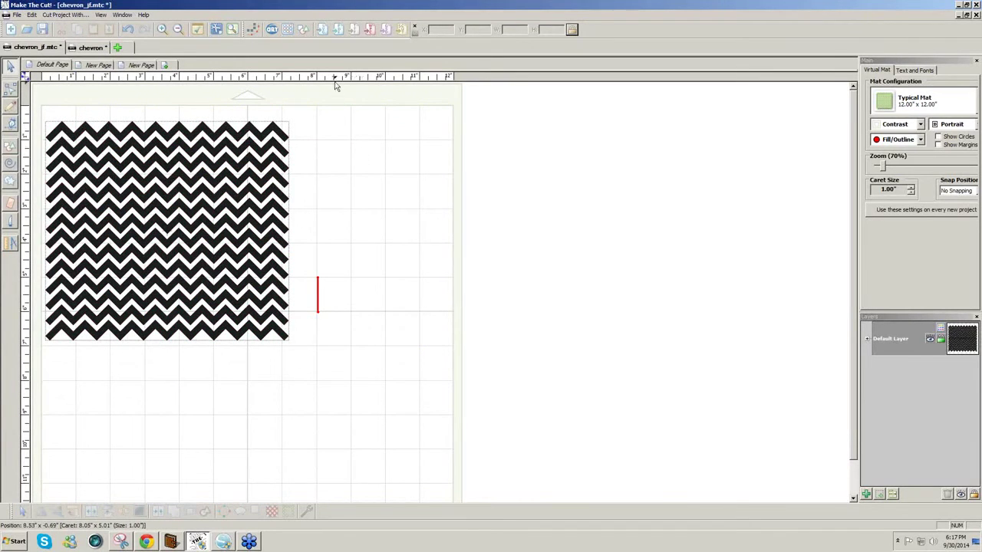
left_click(304, 29)
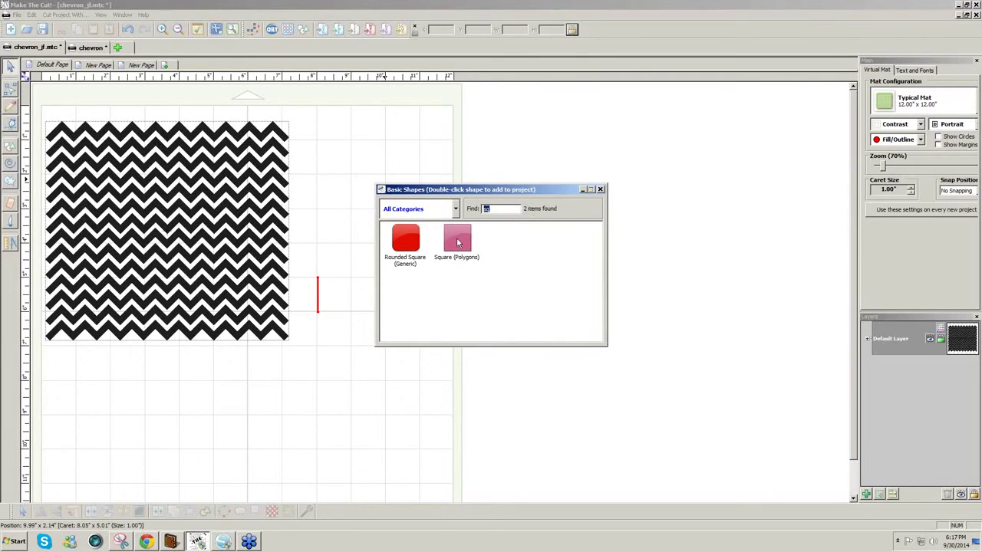
double_click(458, 242)
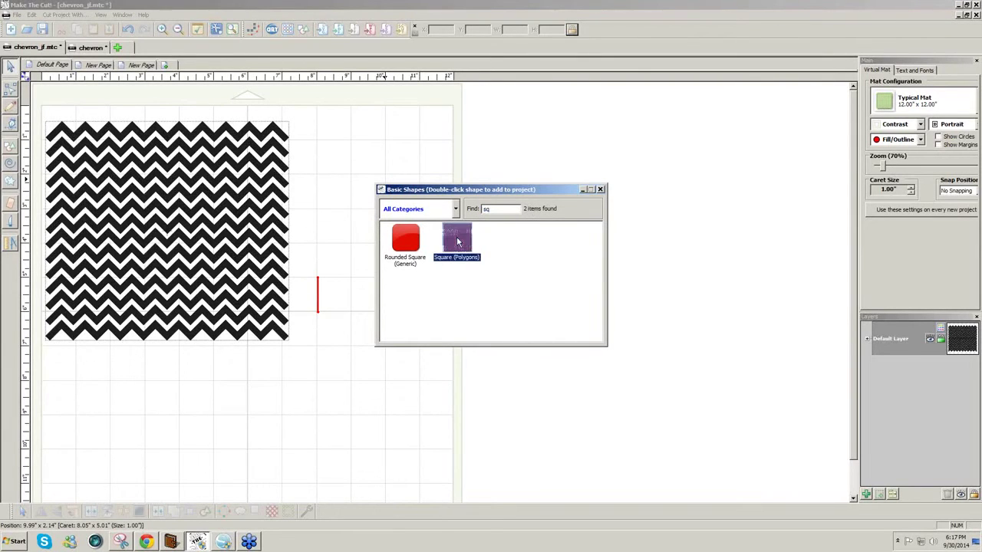
left_click(601, 191)
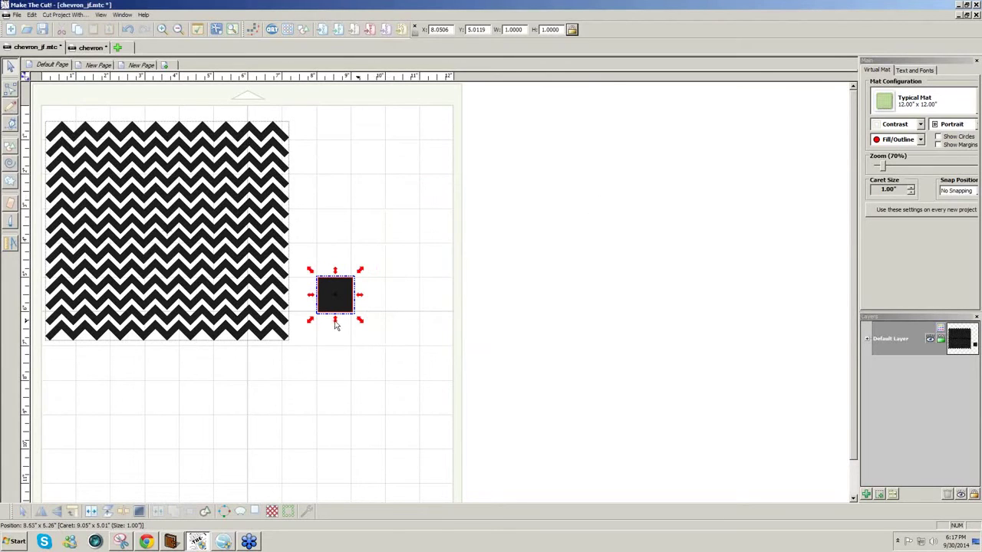
Step: Squash the 1-inch square into a thin 0.32-inch bar, fine-tune its height and position, and tilt it to 330°
left_click_drag(335, 319, 342, 298)
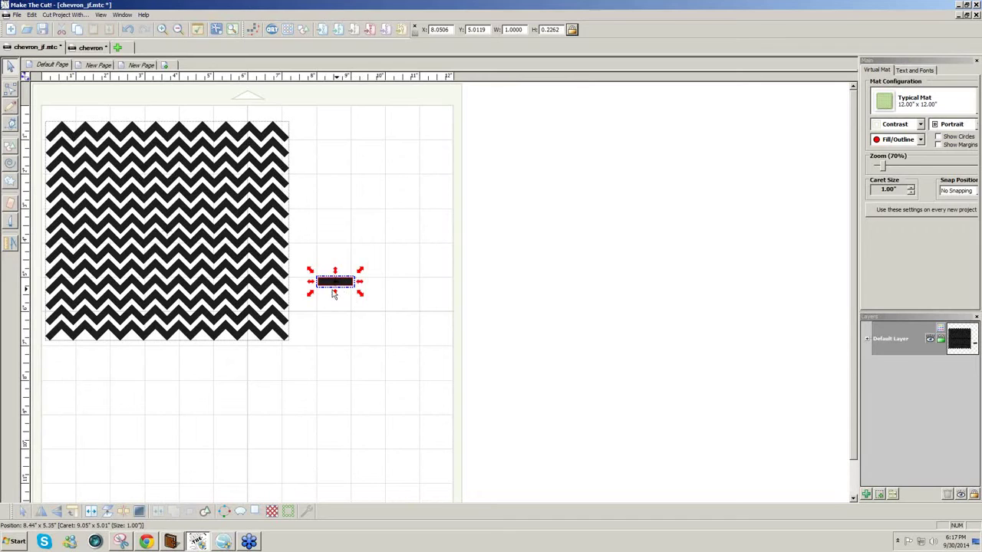
left_click_drag(335, 297, 335, 299)
left_click_drag(337, 297, 336, 299)
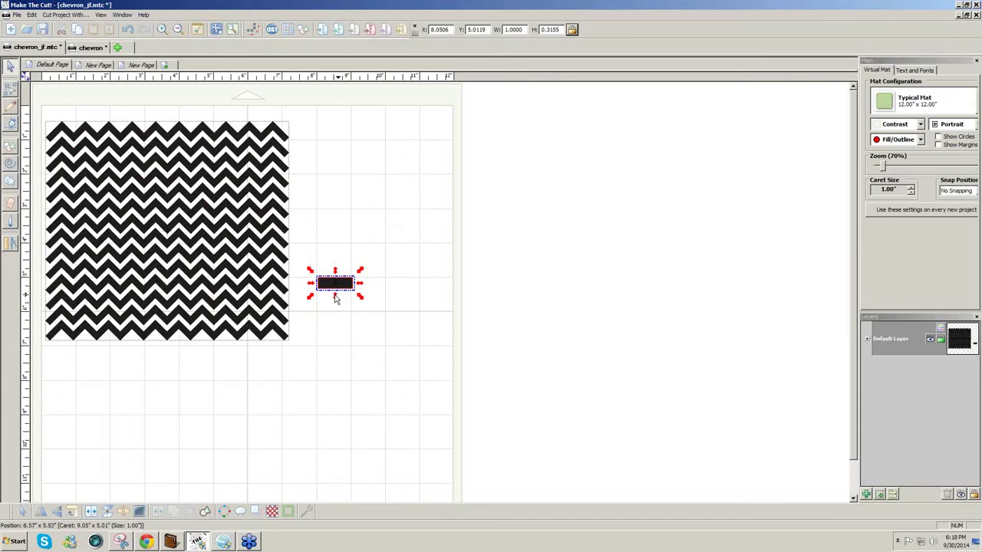
left_click_drag(335, 297, 338, 295)
left_click(339, 296)
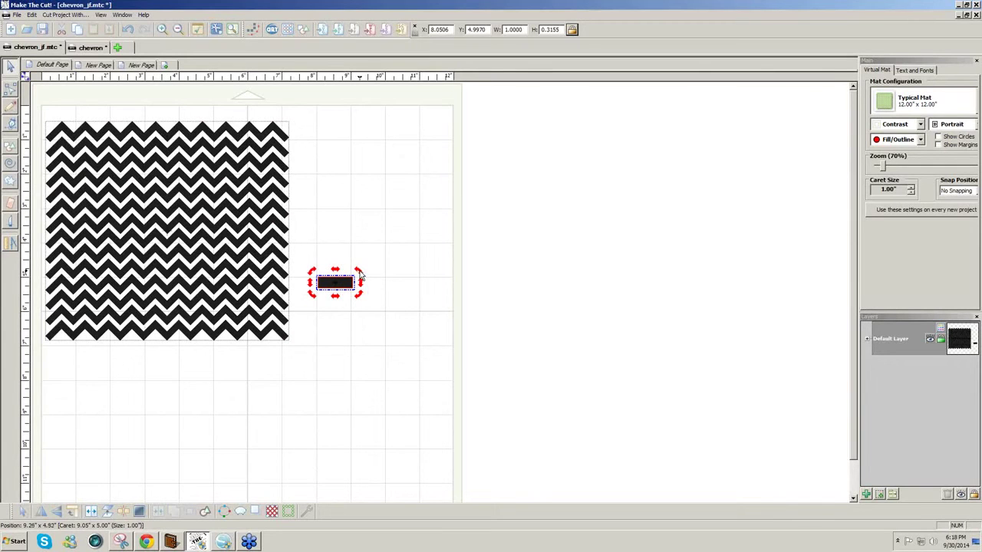
left_click_drag(359, 274, 347, 262)
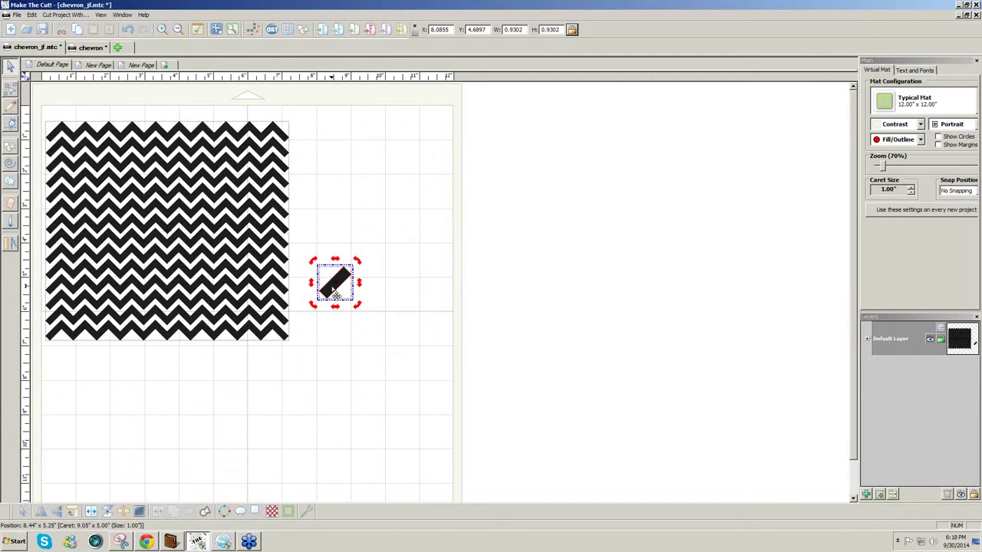
Step: Copy and mirror the tilted bar, overlap the two pieces, and weld them into a 1.4158 × 0.9312 chevron
left_click_drag(335, 294, 355, 295)
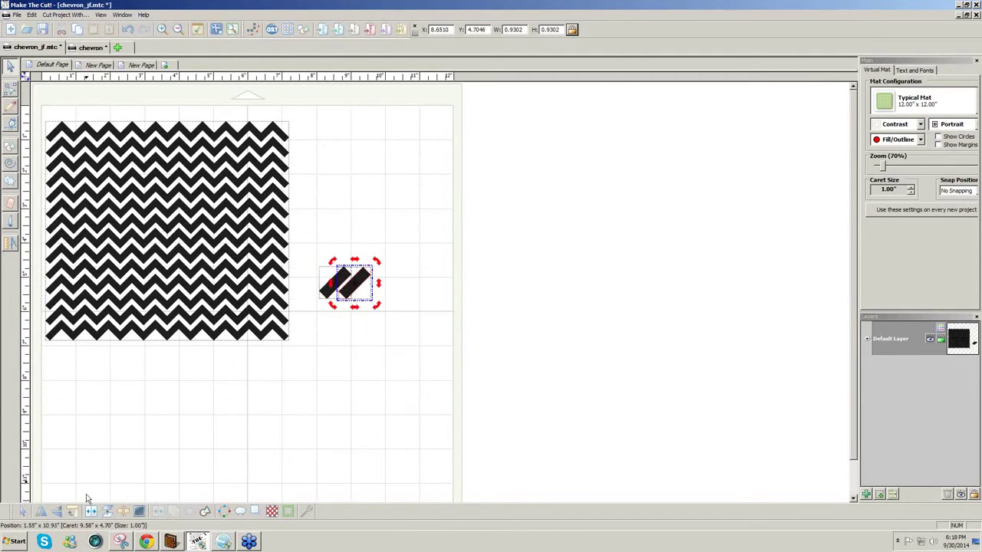
left_click(41, 512)
scroll(359, 308, "up", 5)
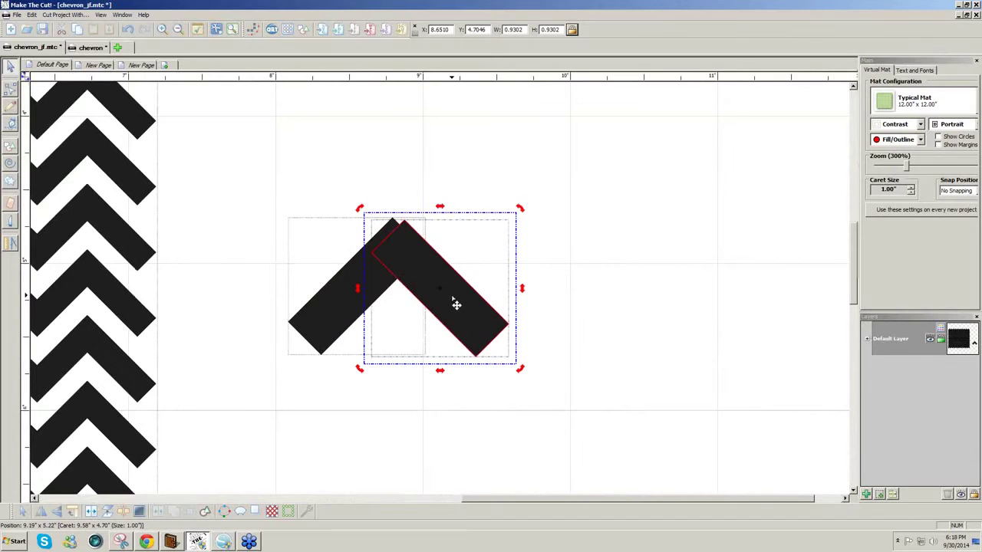
left_click_drag(456, 304, 444, 299)
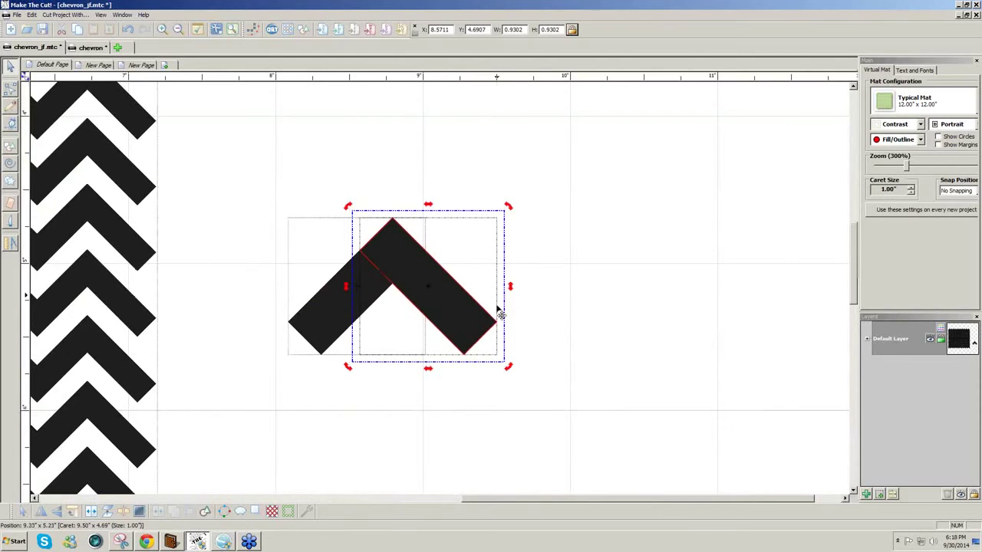
left_click(568, 333)
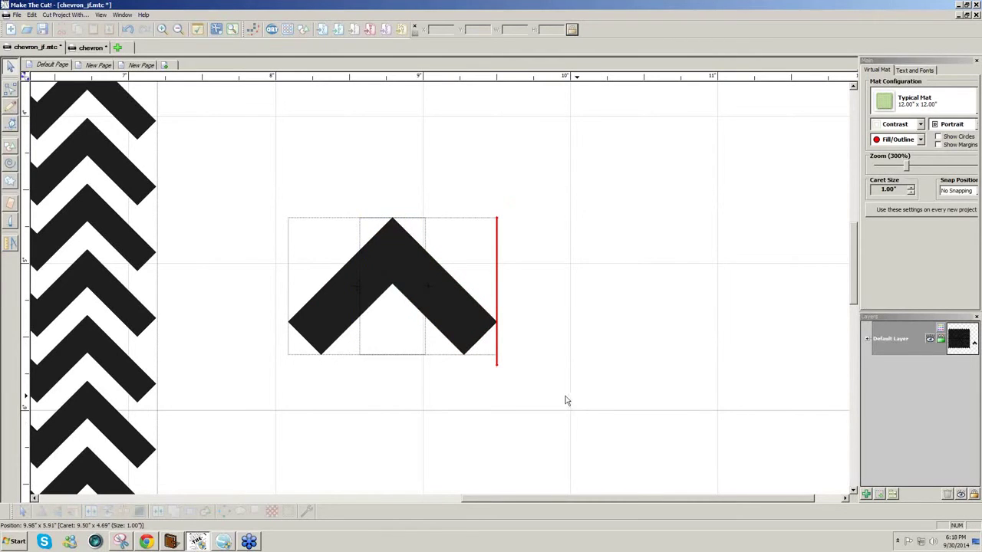
left_click_drag(563, 394, 239, 169)
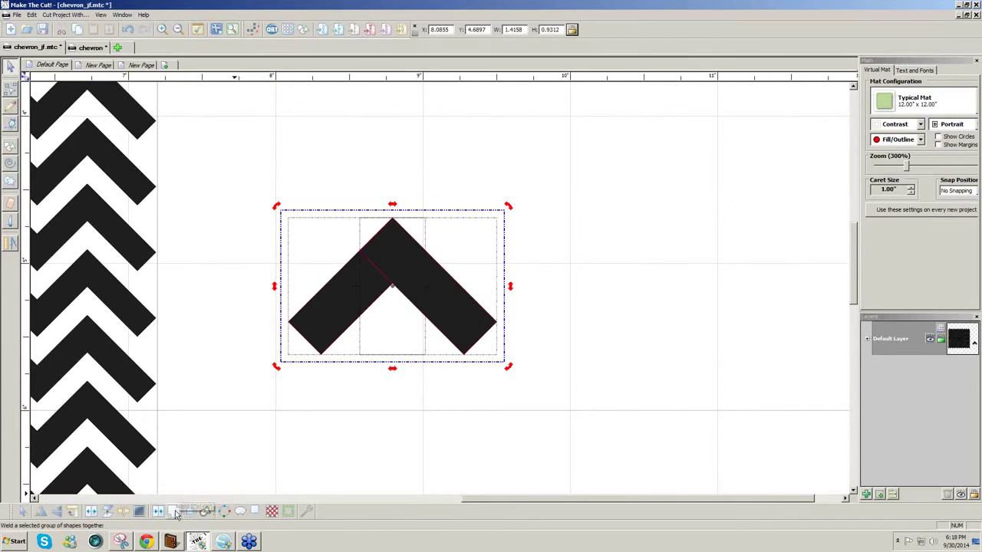
left_click(175, 512)
Step: Move the welded chevron up near the top of the mat
left_click(462, 444)
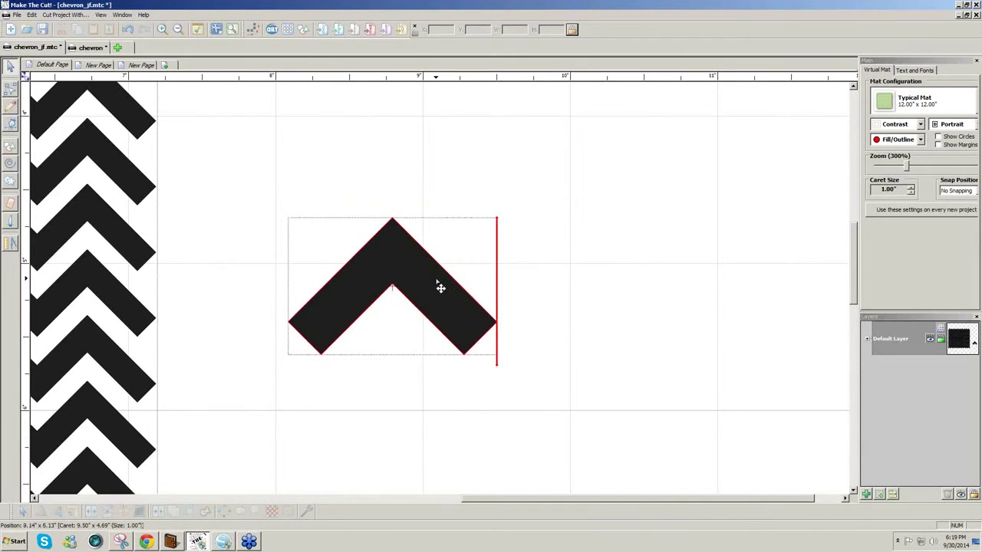
left_click_drag(440, 288, 422, 154)
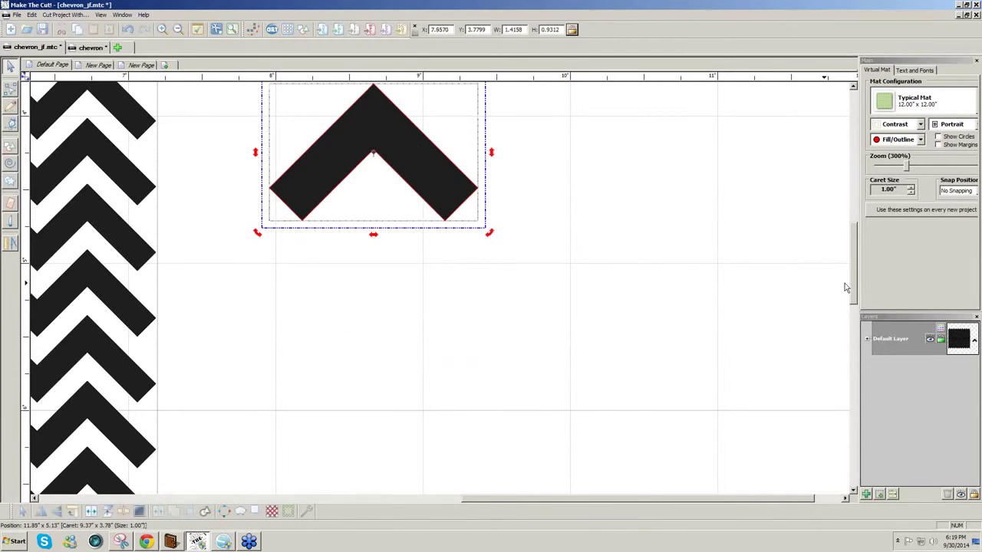
left_click_drag(854, 290, 854, 247)
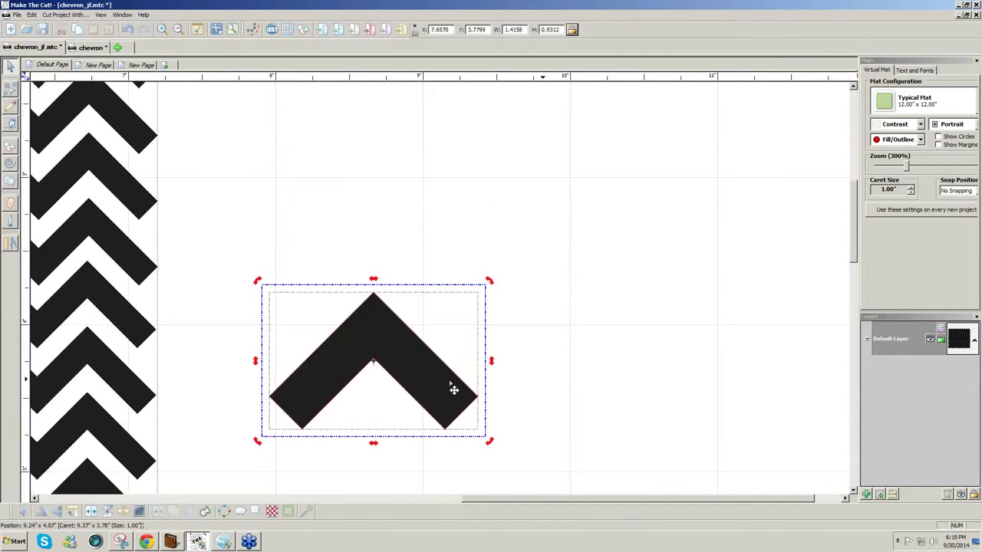
left_click(456, 230)
left_click_drag(452, 338, 454, 146)
scroll(851, 260, "up", 5)
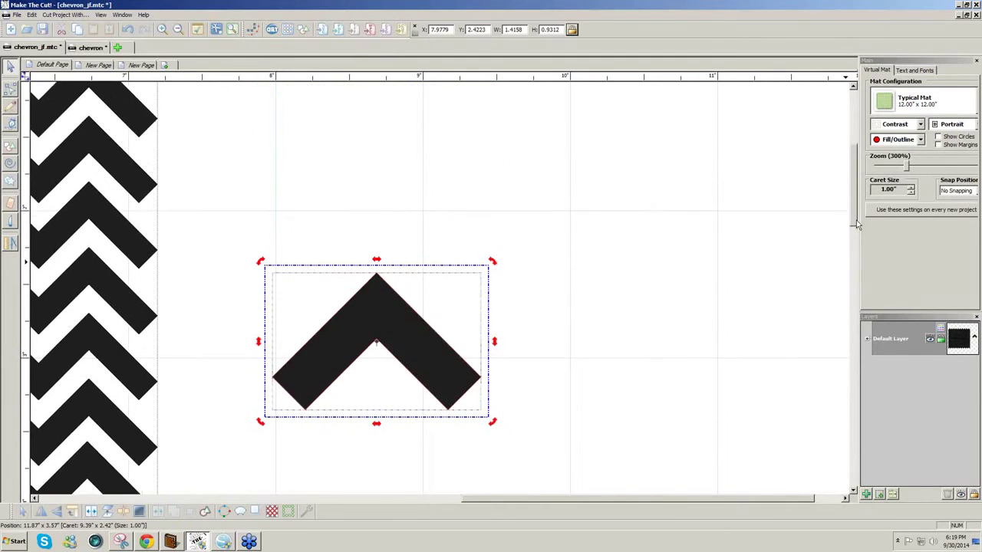
scroll(443, 477, "down", 1)
left_click_drag(390, 492, 352, 171)
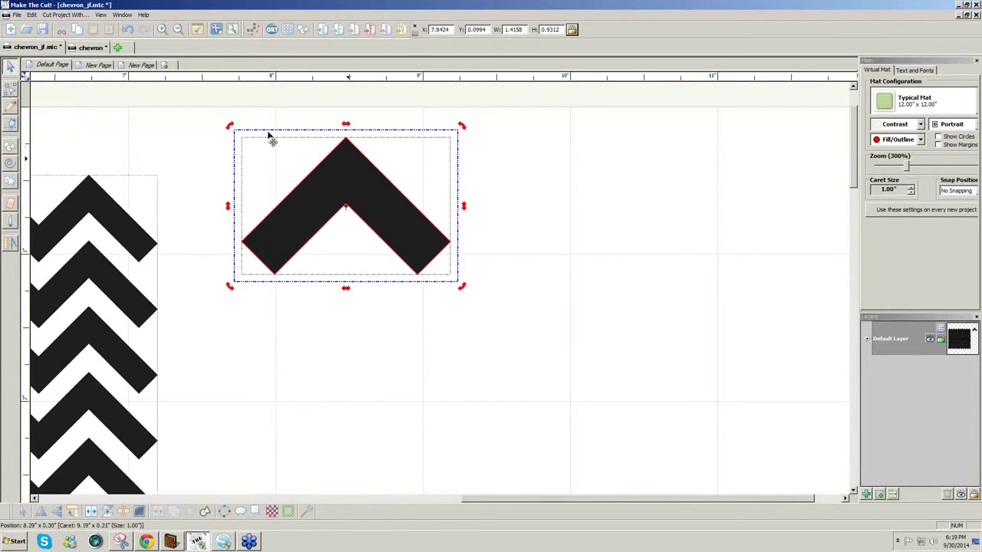
Step: Set the chevron's duplicate spacing to -.45 inch in the Duplicate dialog
left_click(32, 16)
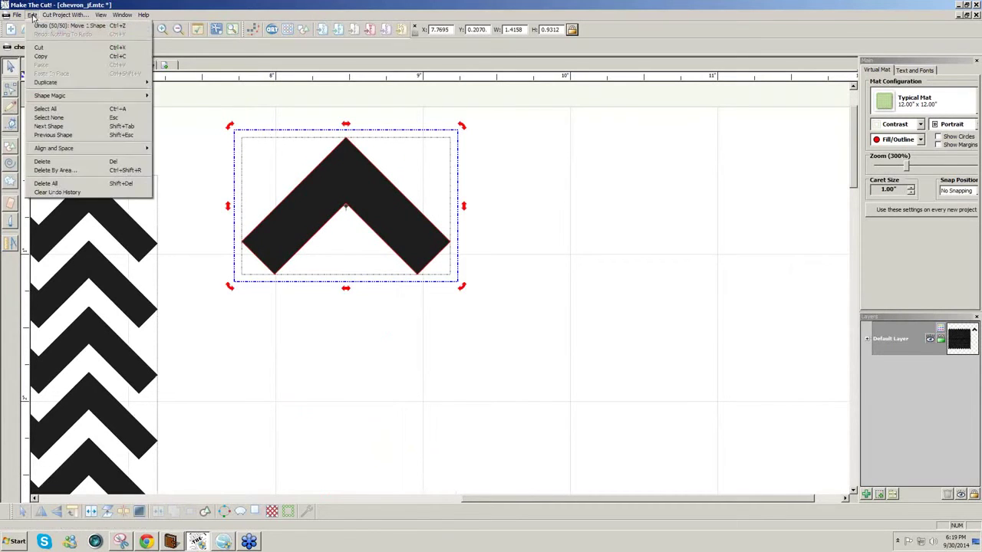
mouse_move(106, 84)
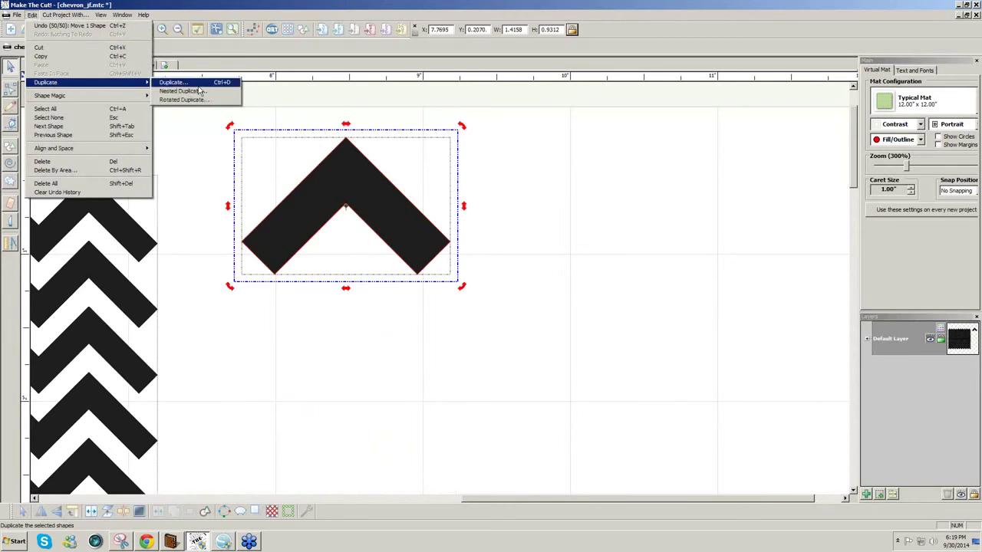
left_click(192, 83)
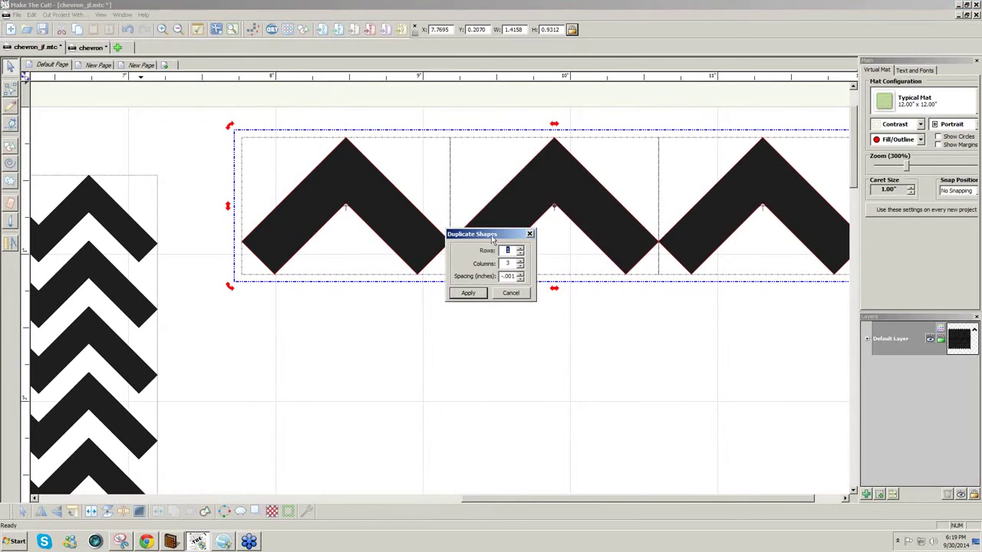
left_click_drag(489, 237, 485, 300)
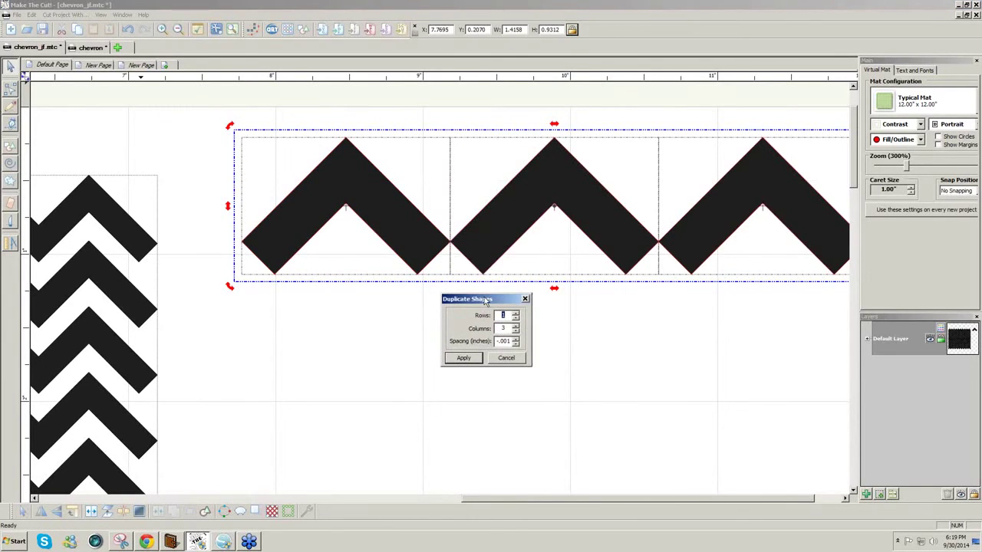
left_click(502, 341)
type("-")
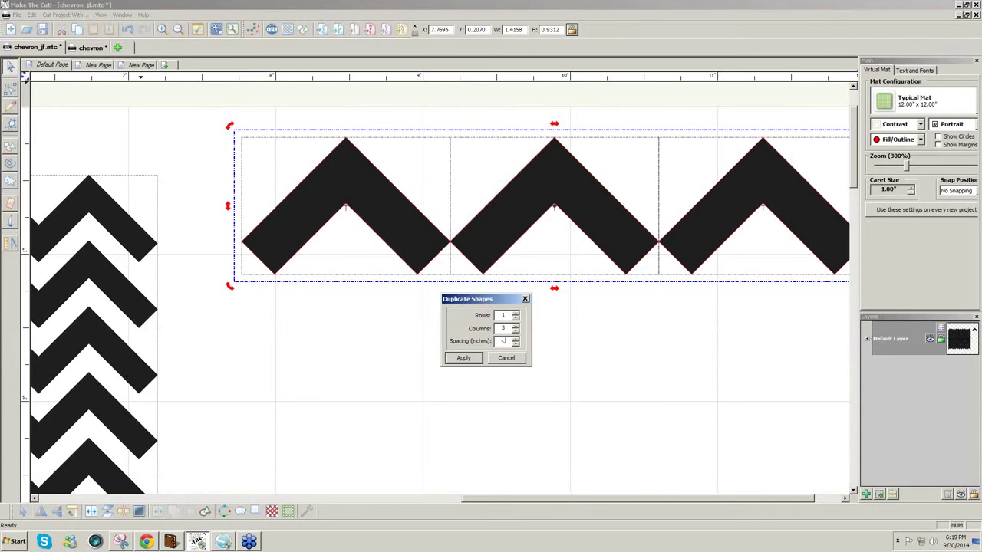
type(".3")
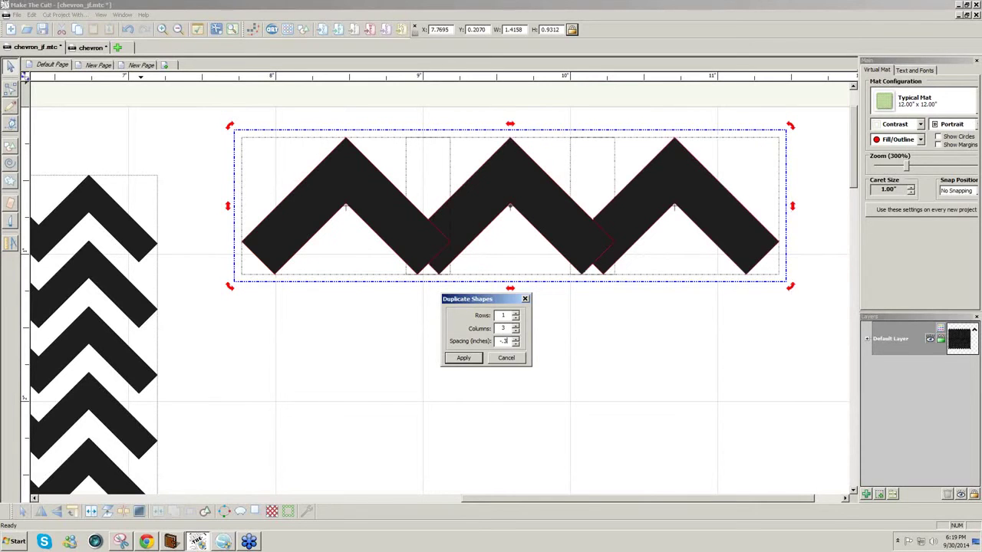
type("9")
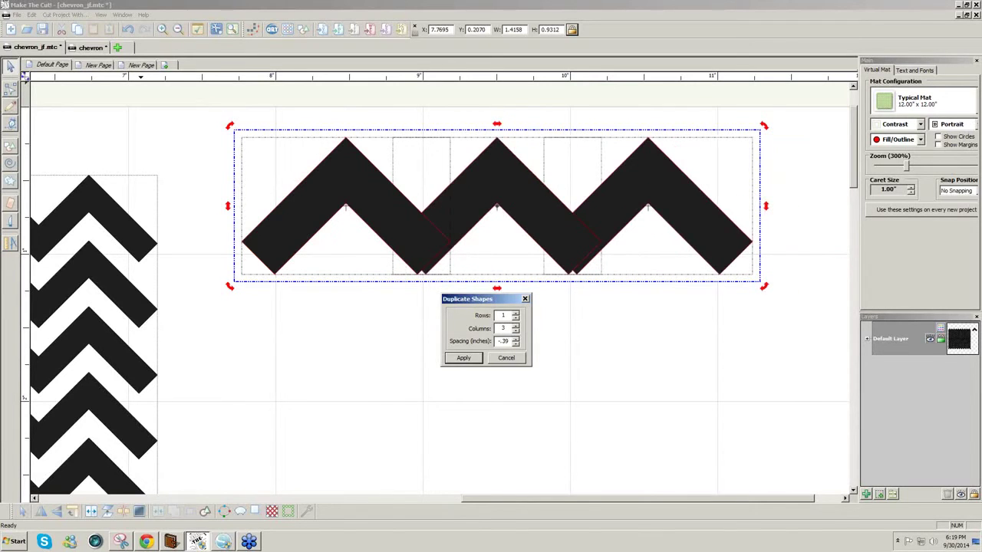
key("BackSpace")
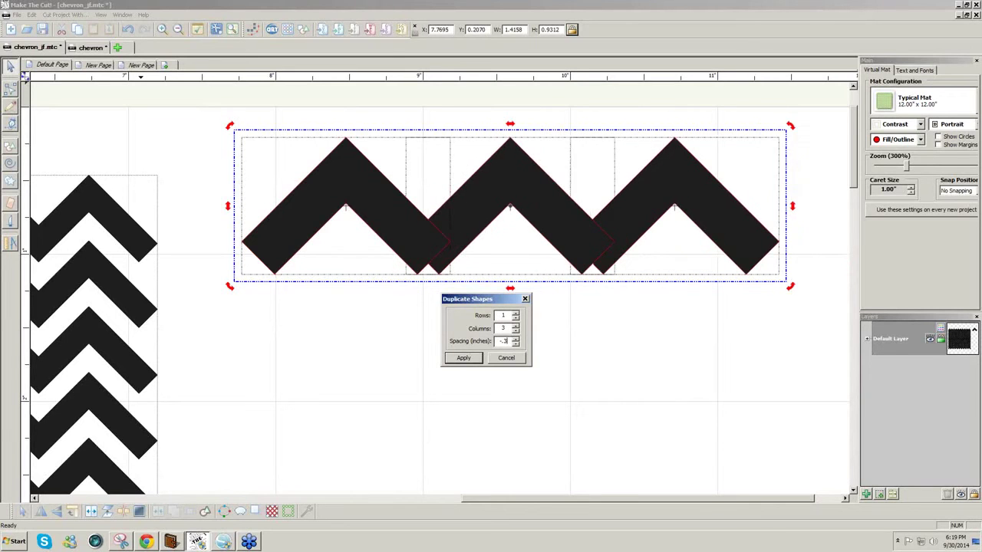
key("BackSpace")
type("4")
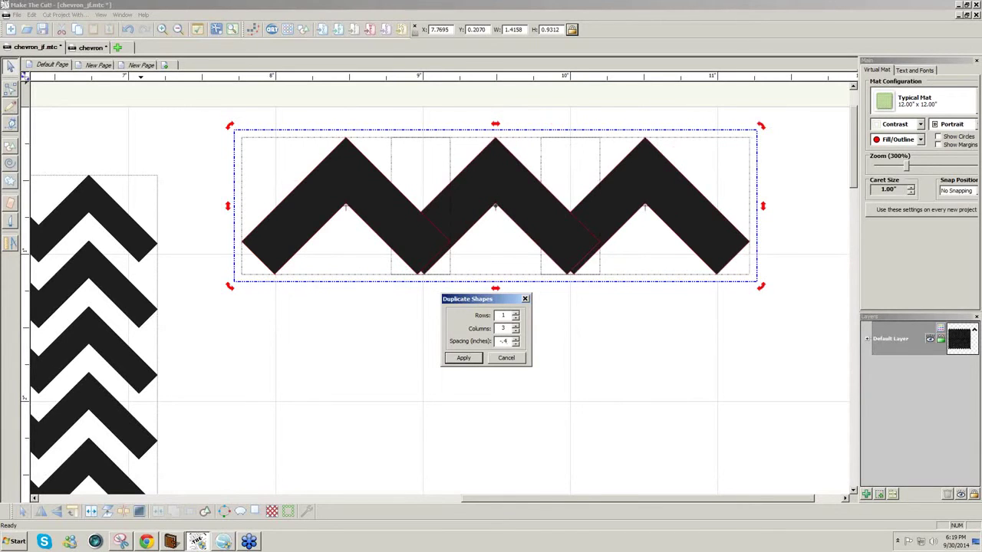
key("BackSpace")
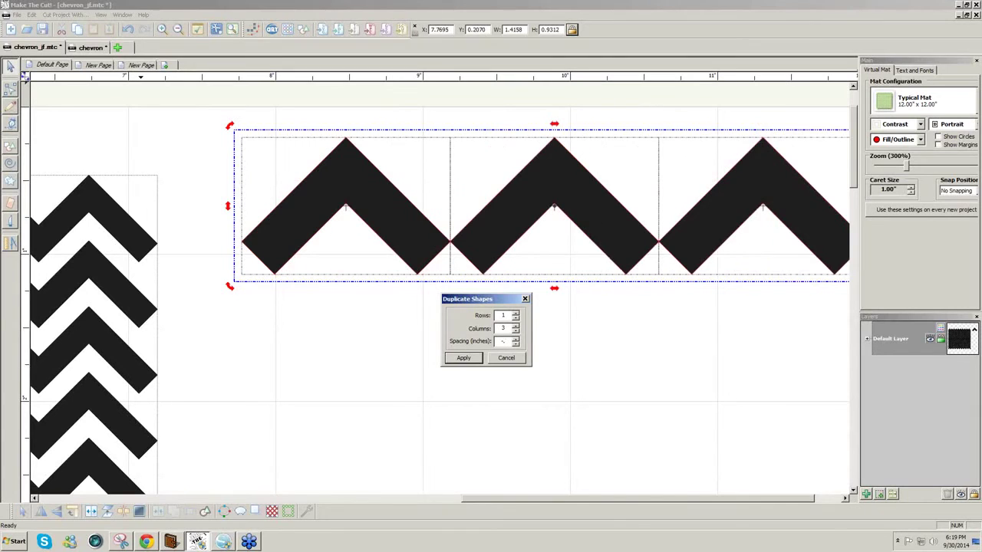
type("45")
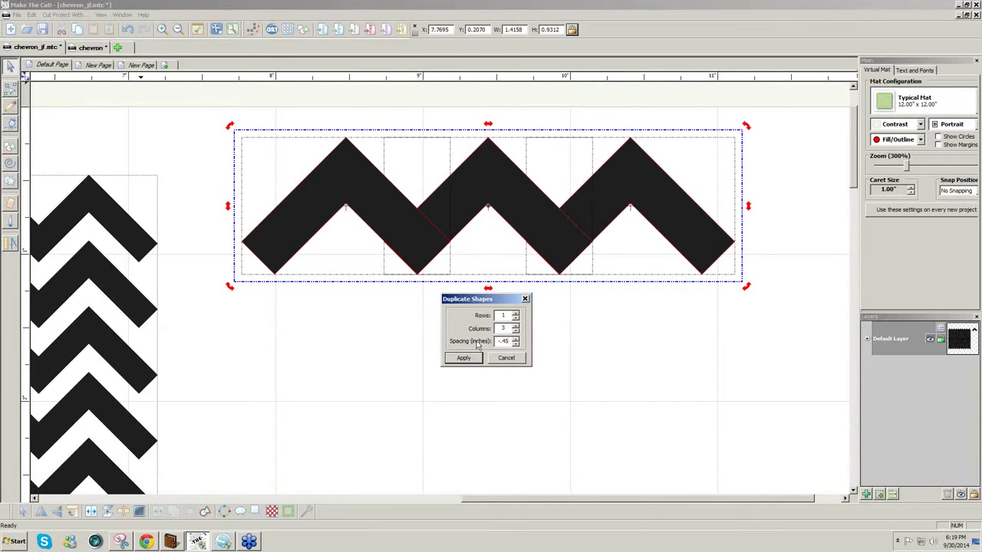
Step: Make the duplicate 1 row by 8 columns and apply it, giving eight overlapping chevrons
double_click(508, 327)
type("8")
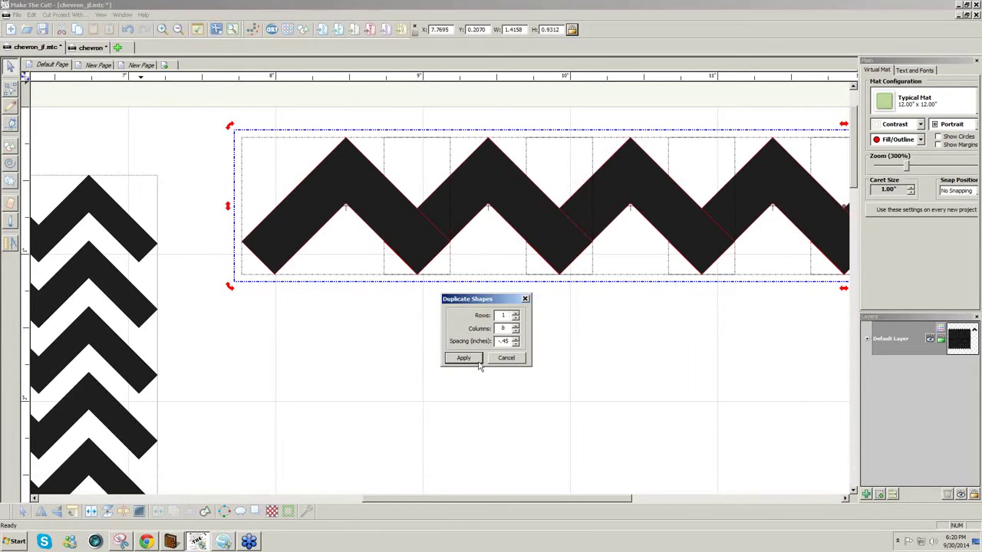
left_click(503, 340)
double_click(511, 316)
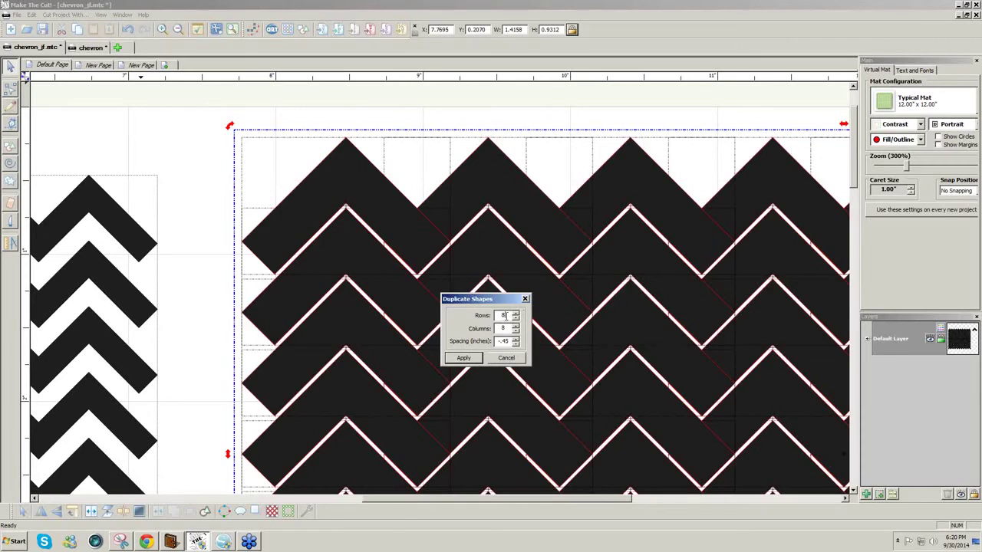
type("1")
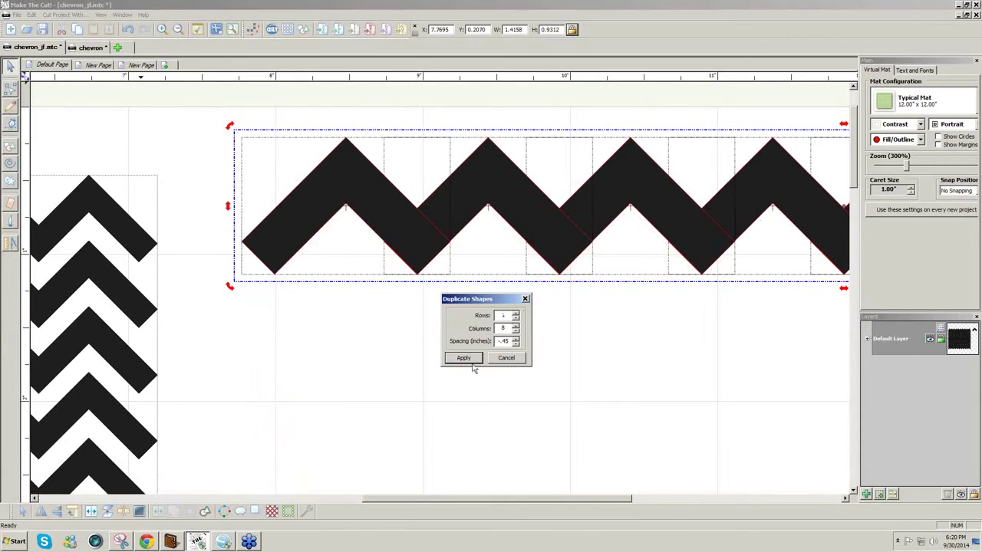
left_click(464, 358)
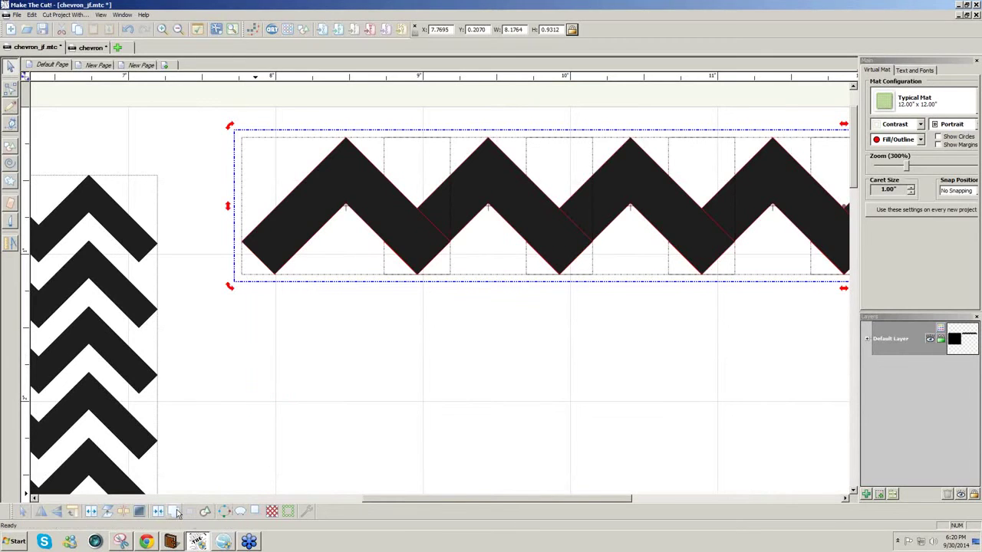
Step: Weld the eight chevron copies into one zigzag strip and set it to duplicate 8 times
left_click(176, 513)
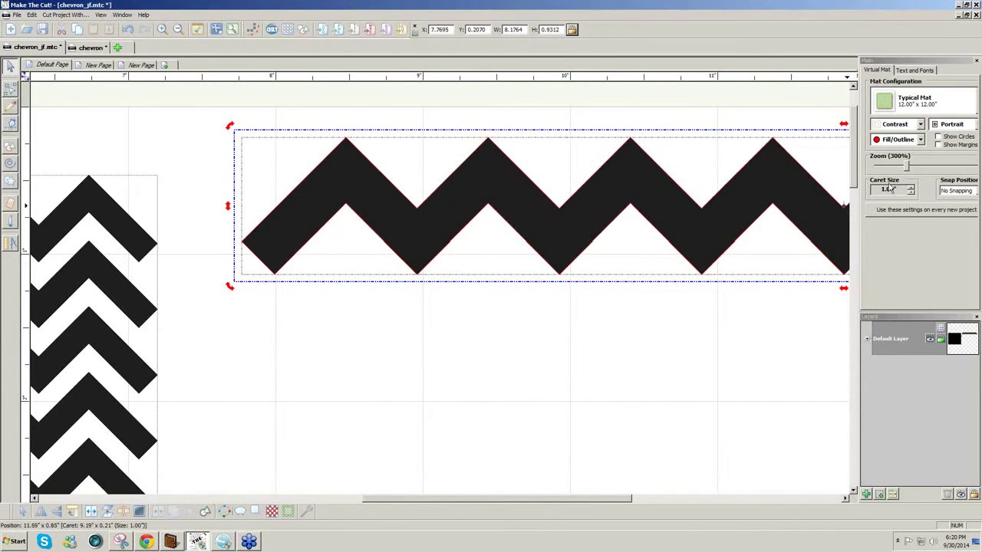
left_click(424, 227)
left_click(32, 14)
mouse_move(77, 82)
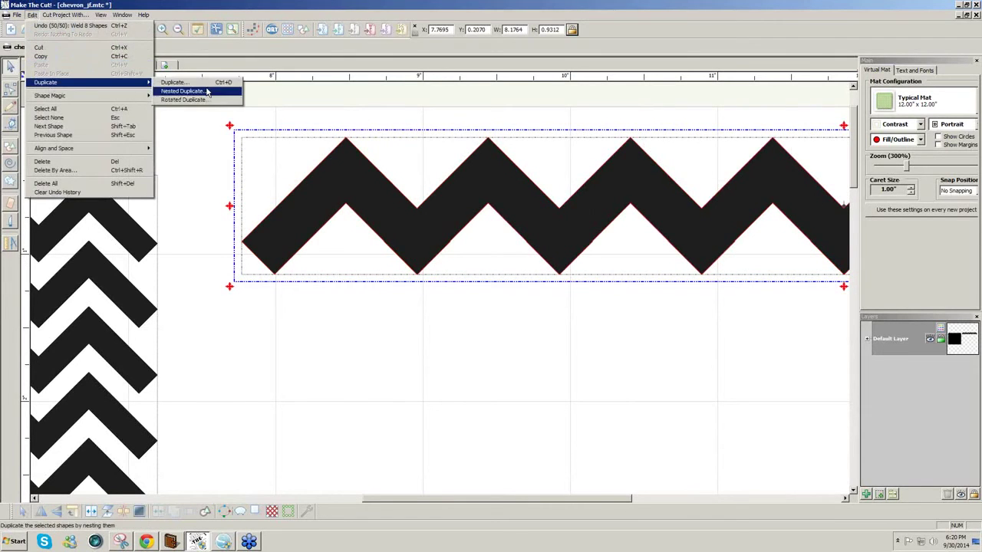
left_click(205, 84)
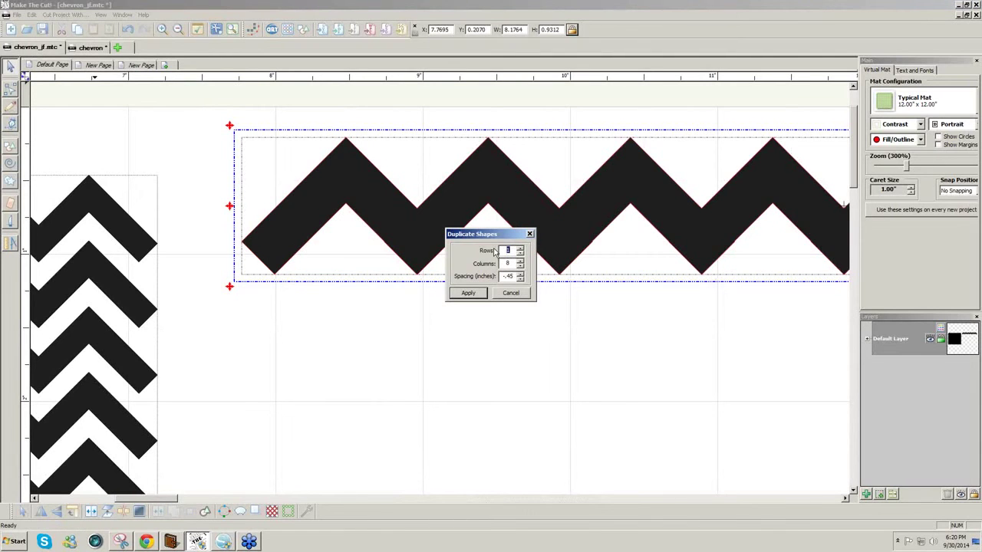
type("8")
Step: Try several negative spacing values for the strip's duplication, settling on -.2 inch
left_click_drag(512, 274, 500, 276)
type("2")
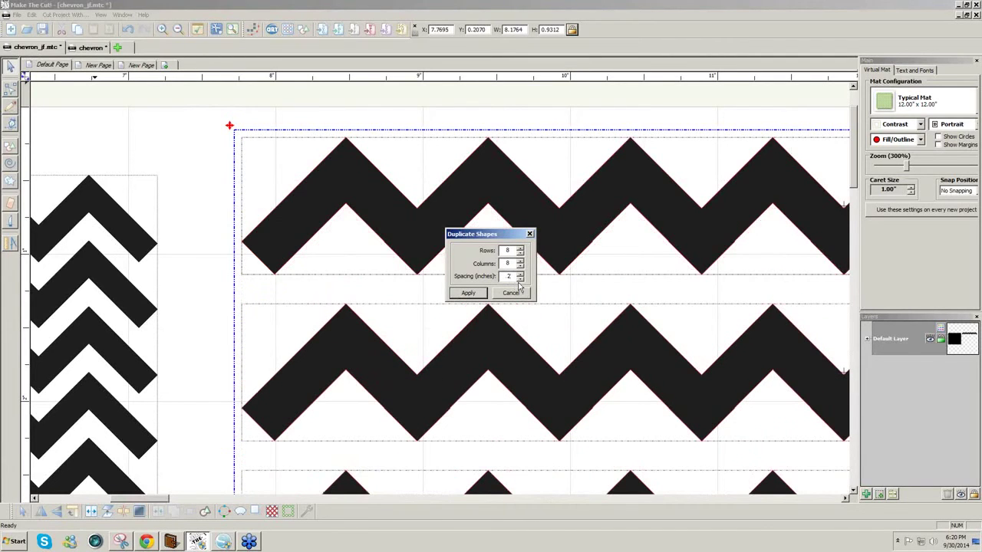
key("BackSpace")
key("BackSpace")
type("-.")
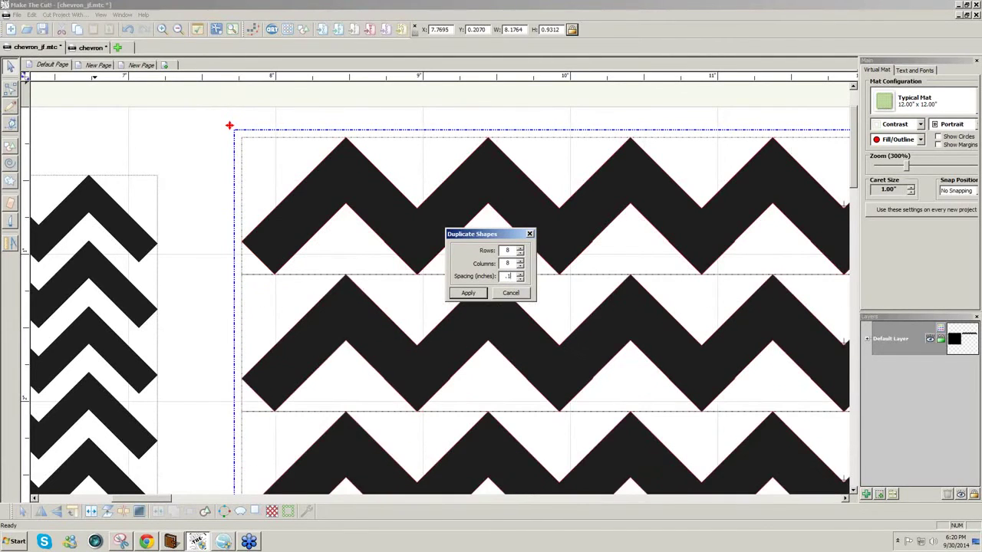
type("1")
key("BackSpace")
type("1")
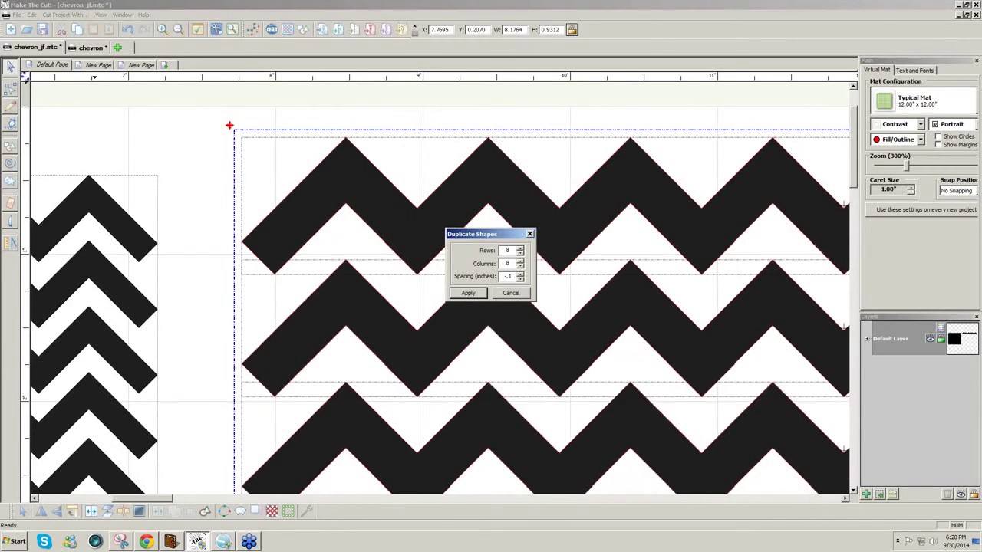
key("BackSpace")
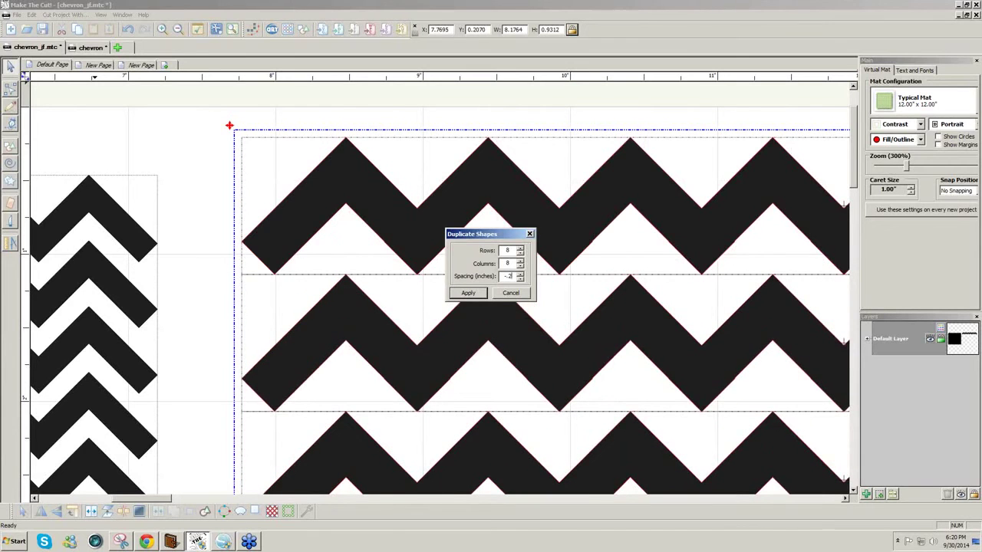
type("3")
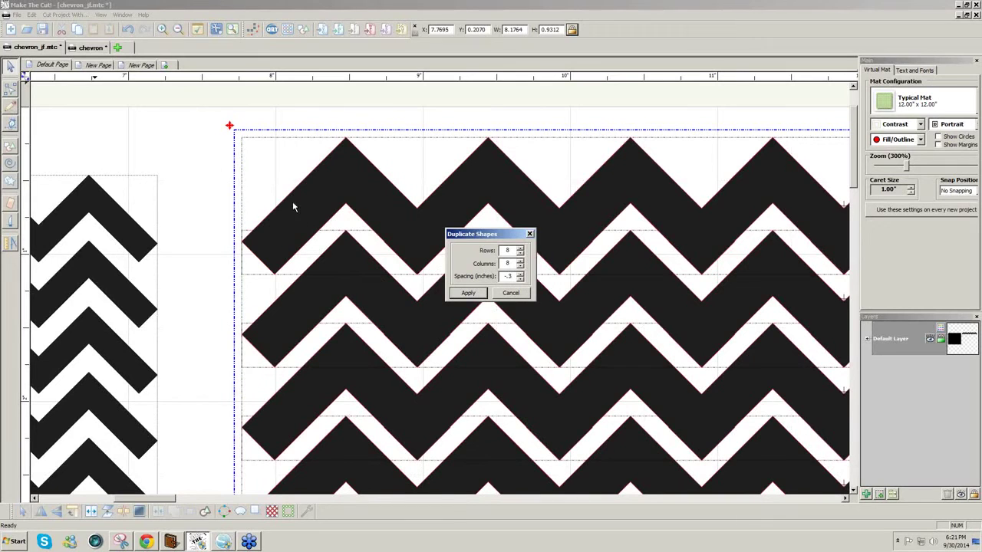
left_click(520, 273)
type("5")
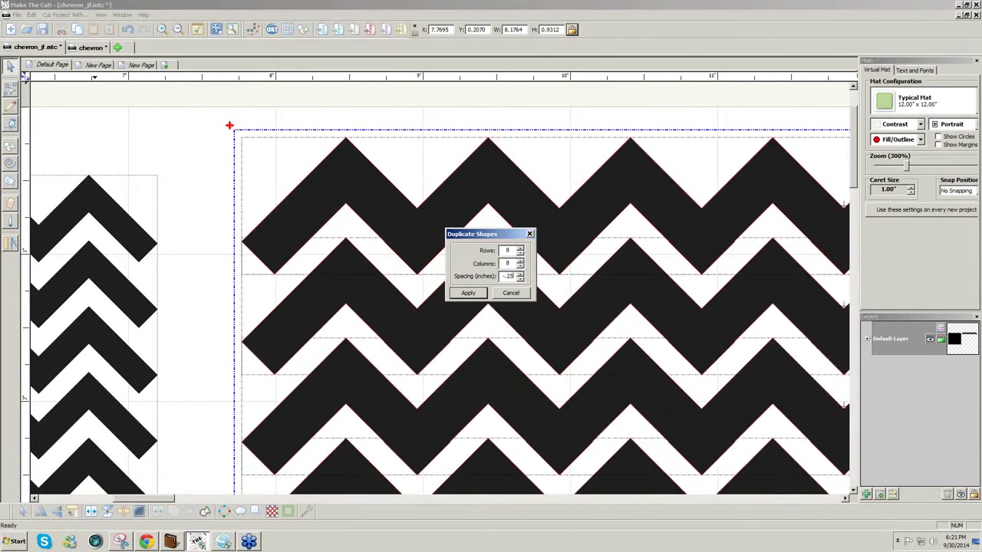
key("BackSpace")
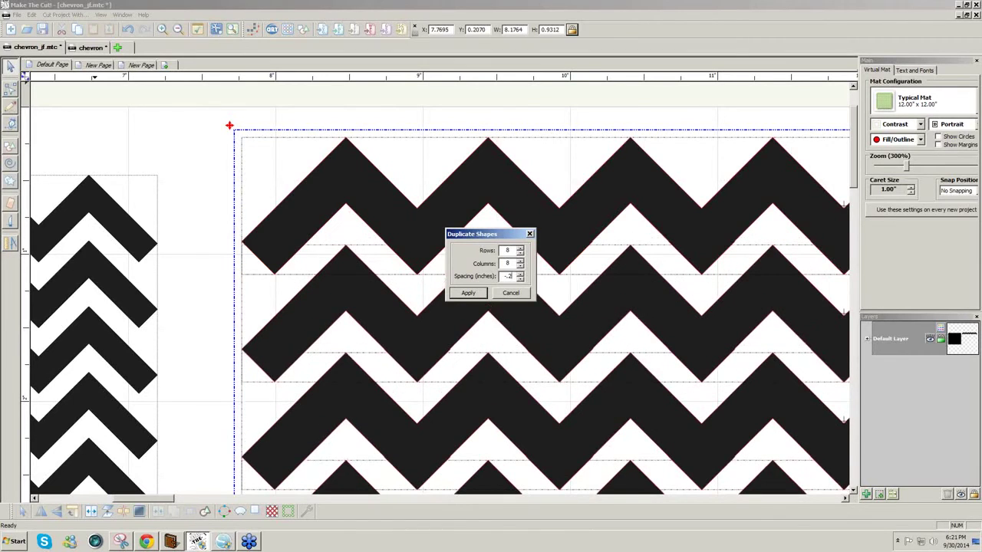
left_click(470, 294)
Step: Apply the 8×8 duplication and delete the middle chevron pieces
left_click(470, 295)
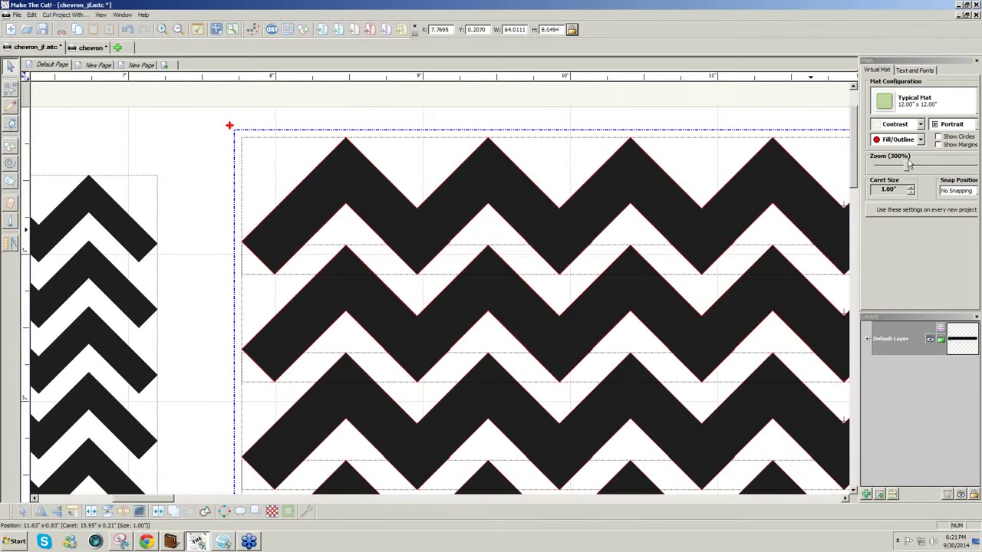
left_click_drag(908, 167, 883, 172)
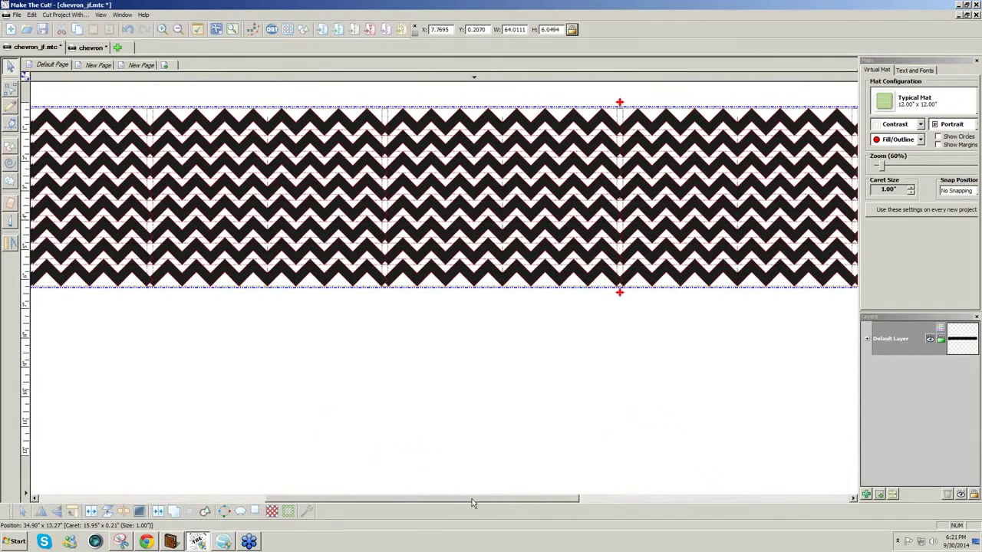
left_click_drag(472, 499, 338, 491)
left_click_drag(266, 100, 863, 383)
key("Delete")
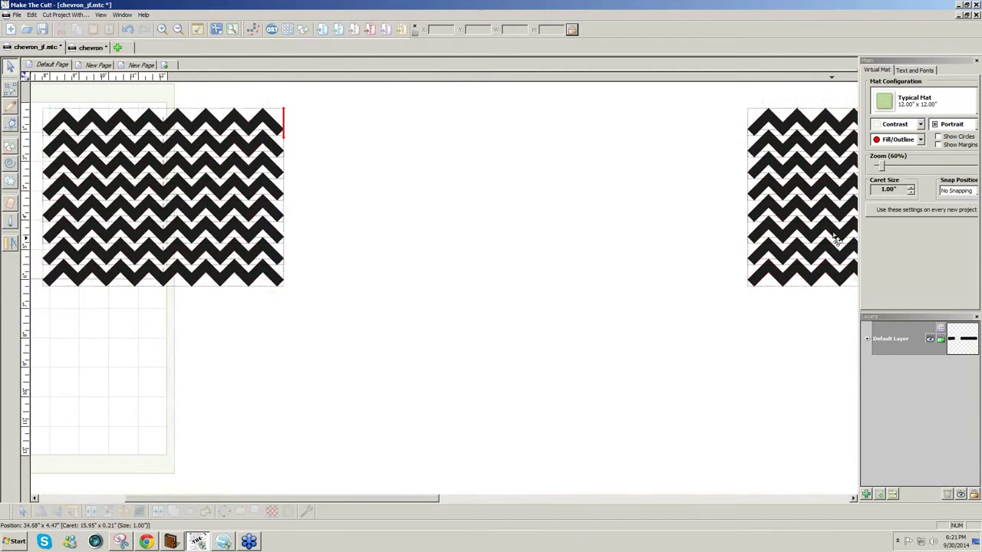
Step: Shrink the leftover right-hand chevron piece to about 3.7 inches, then delete it
left_click_drag(729, 97, 976, 452)
left_click_drag(409, 500, 850, 499)
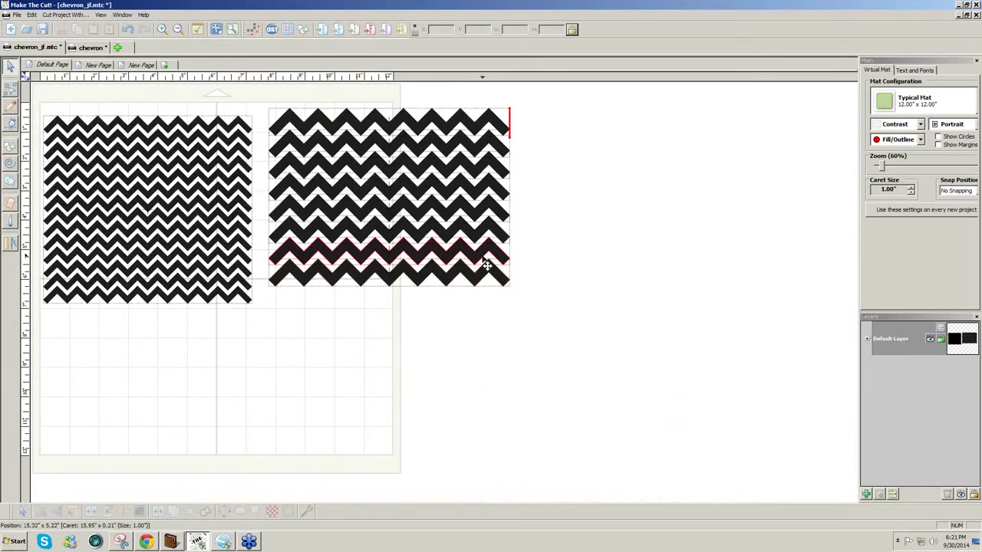
left_click_drag(547, 322, 262, 74)
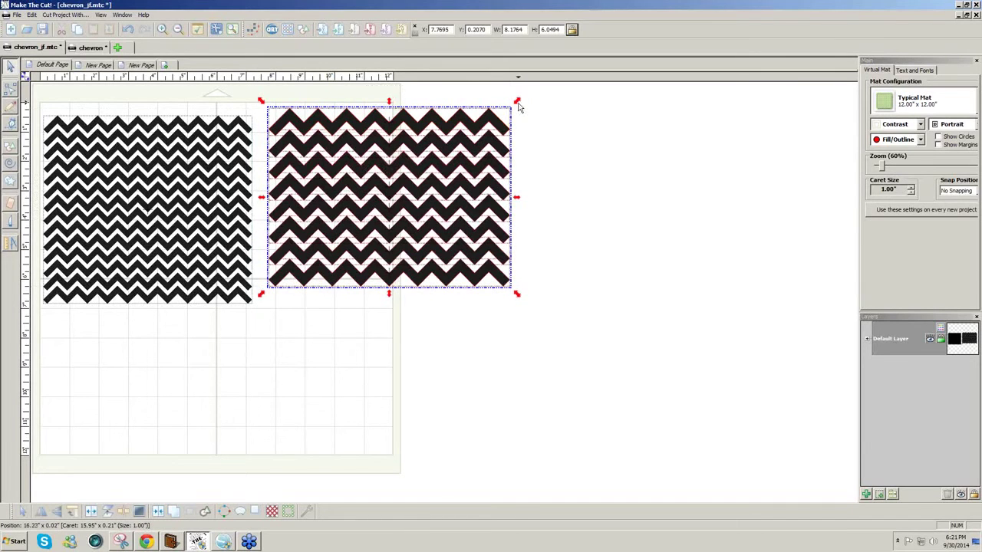
left_click_drag(516, 103, 384, 193)
left_click_drag(346, 231, 352, 157)
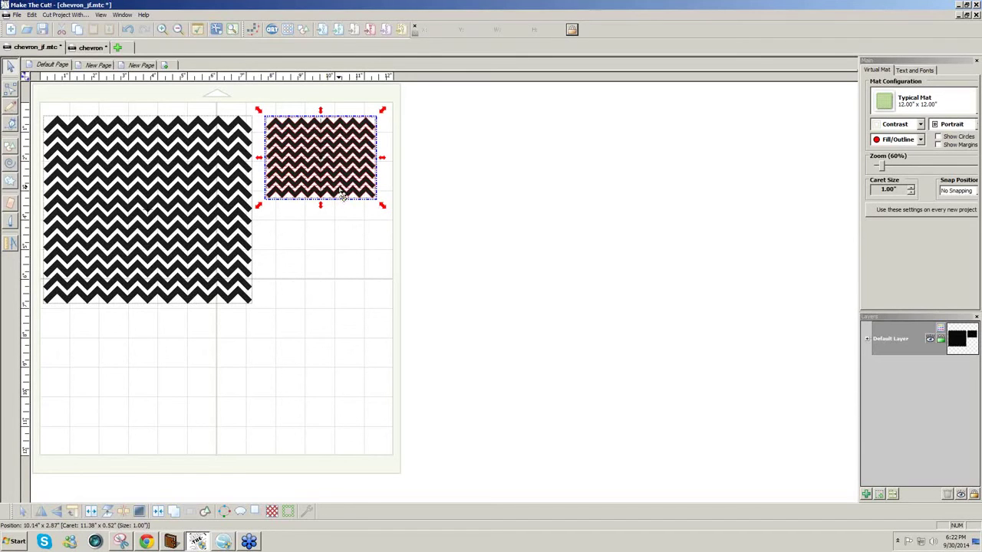
key("Delete")
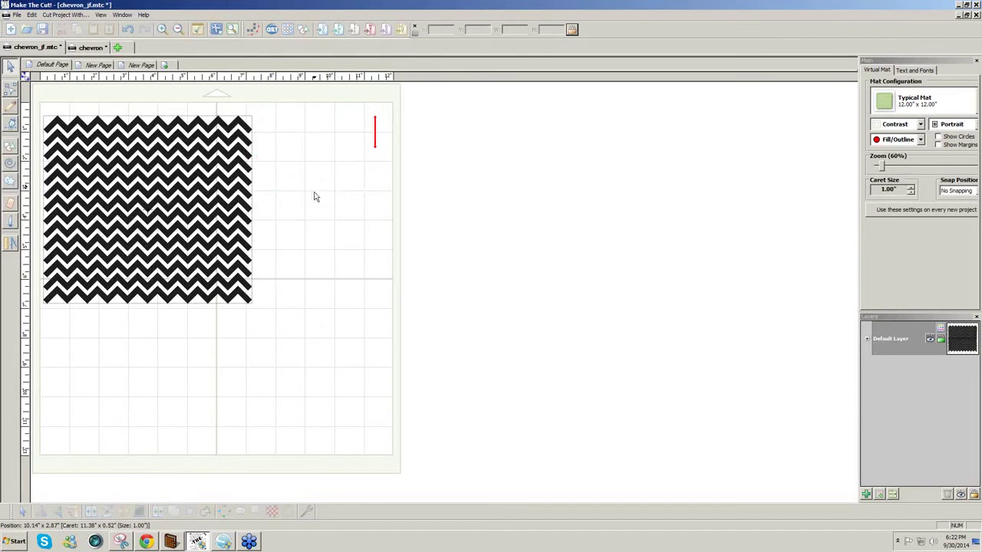
Step: Add a Basic Sans Heavy text group containing the letter 'A'
left_click(915, 71)
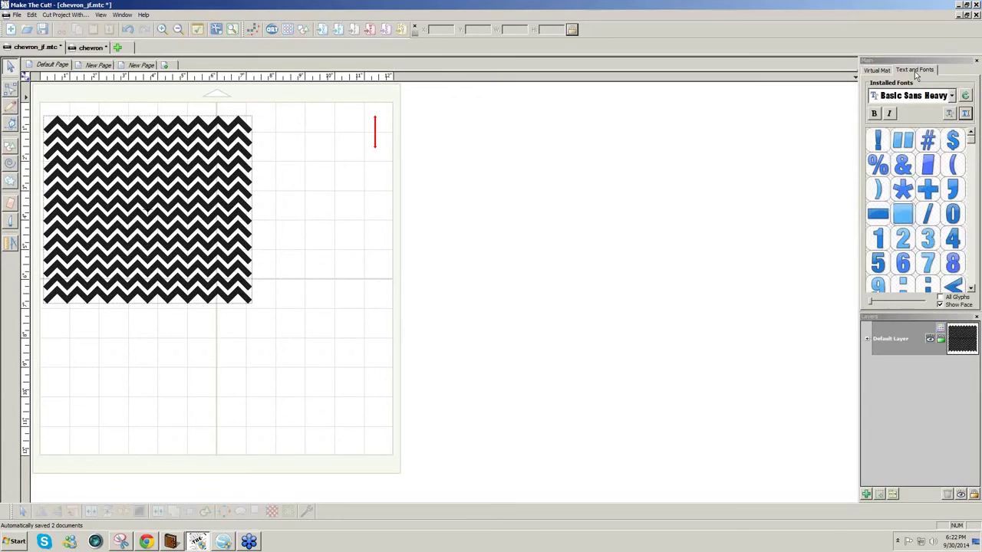
left_click(965, 114)
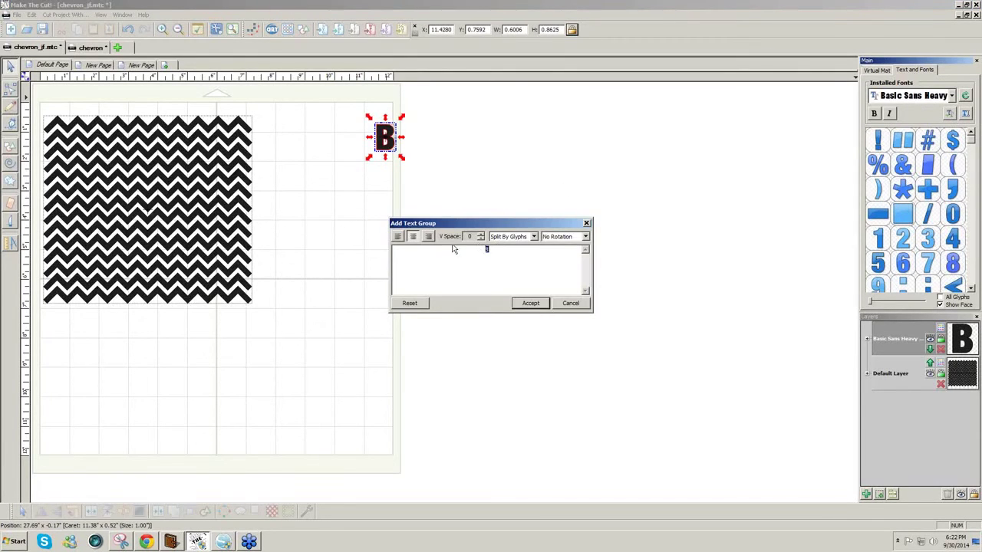
type("A")
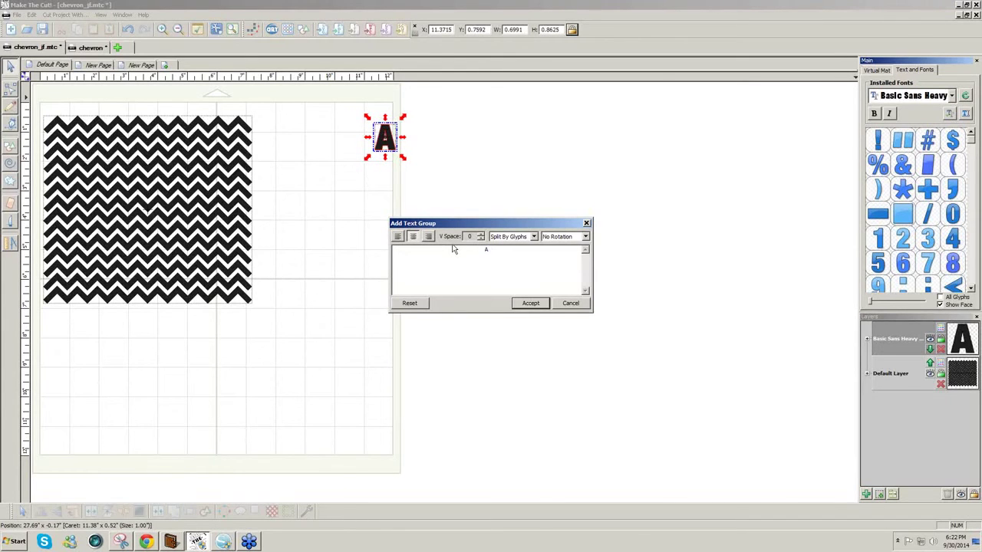
left_click(530, 303)
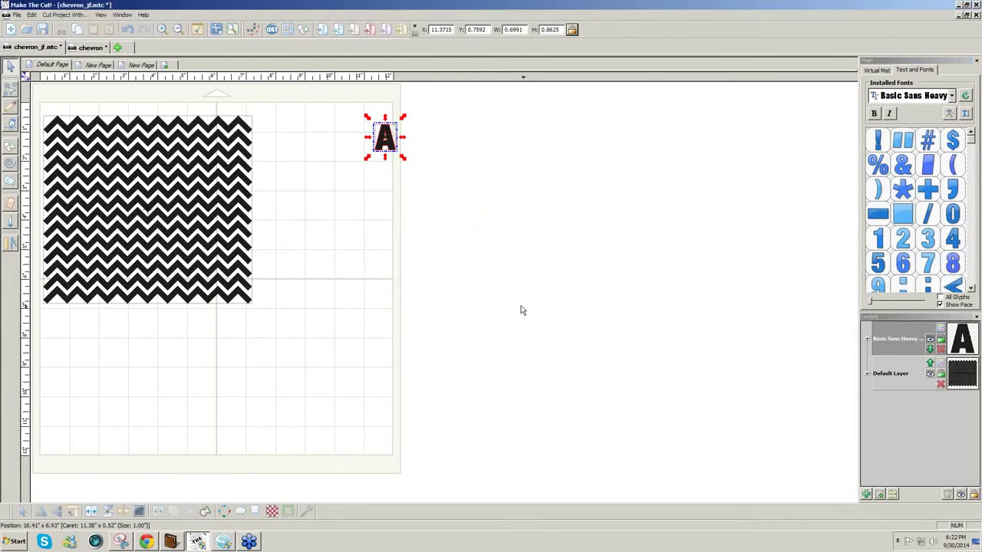
Step: Resize the A to about 4.6 by 5.7 inches and place a copy to its right
left_click_drag(405, 159, 412, 290)
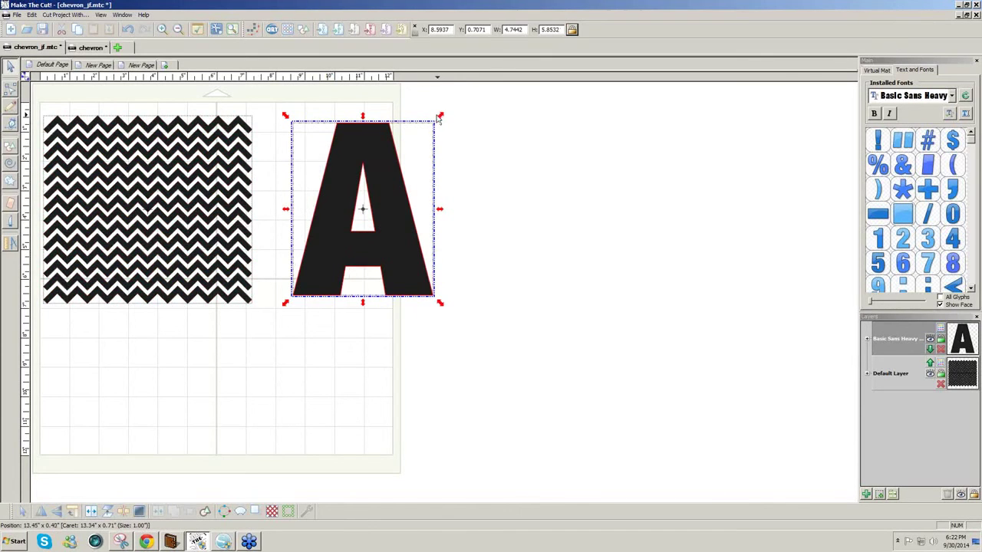
left_click_drag(440, 117, 436, 125)
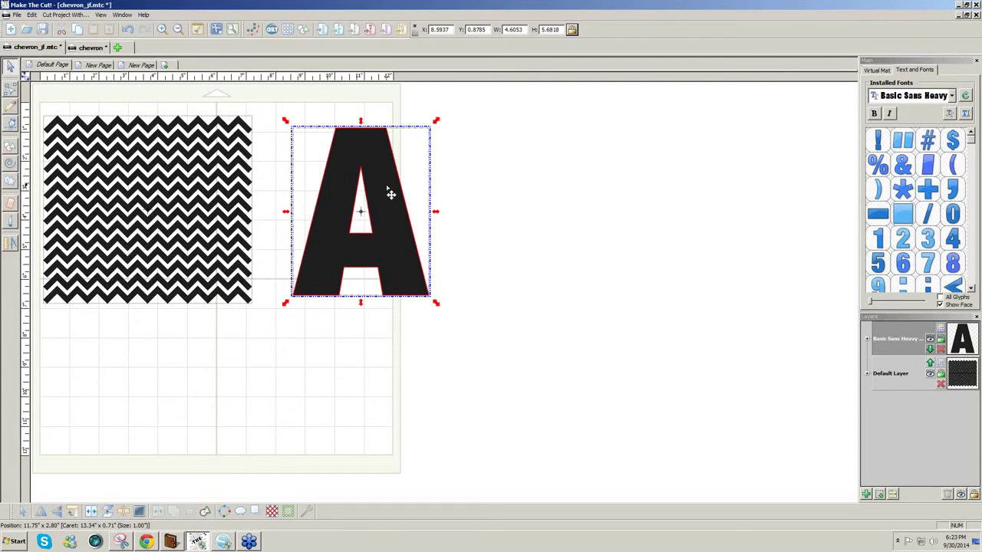
left_click_drag(390, 194, 537, 198)
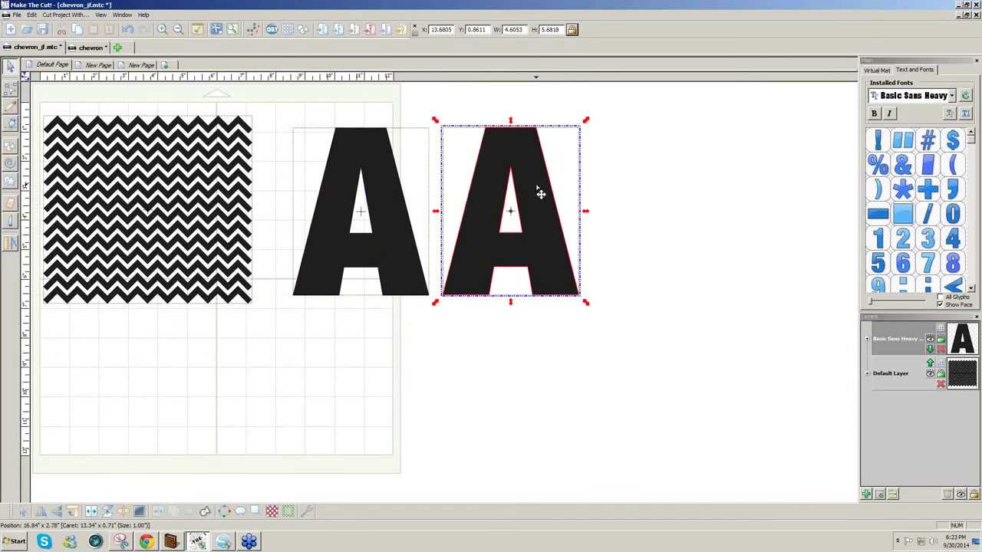
Step: Give the second A a -.2 inch shadow layer and cut it out, leaving a hollow outline
left_click(255, 515)
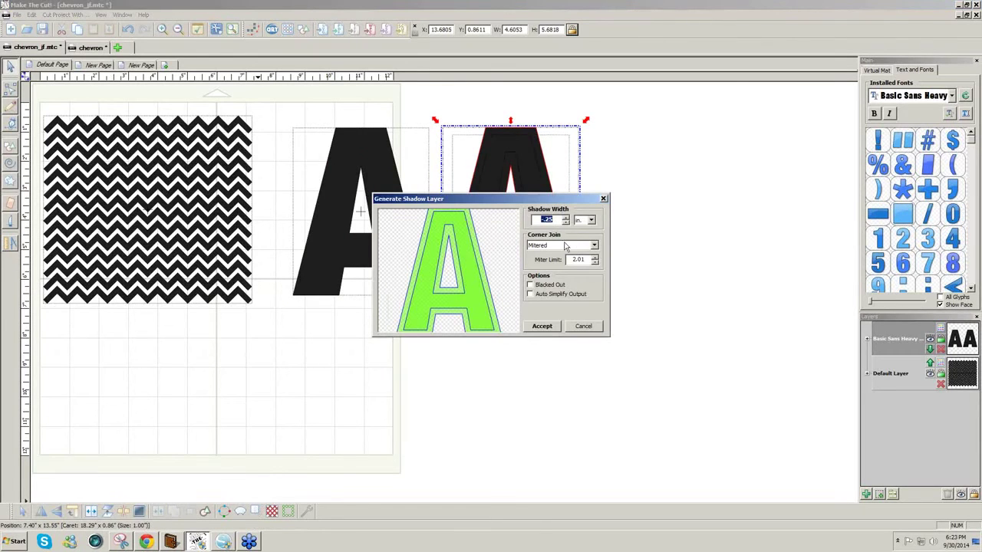
left_click(549, 219)
key("BackSpace")
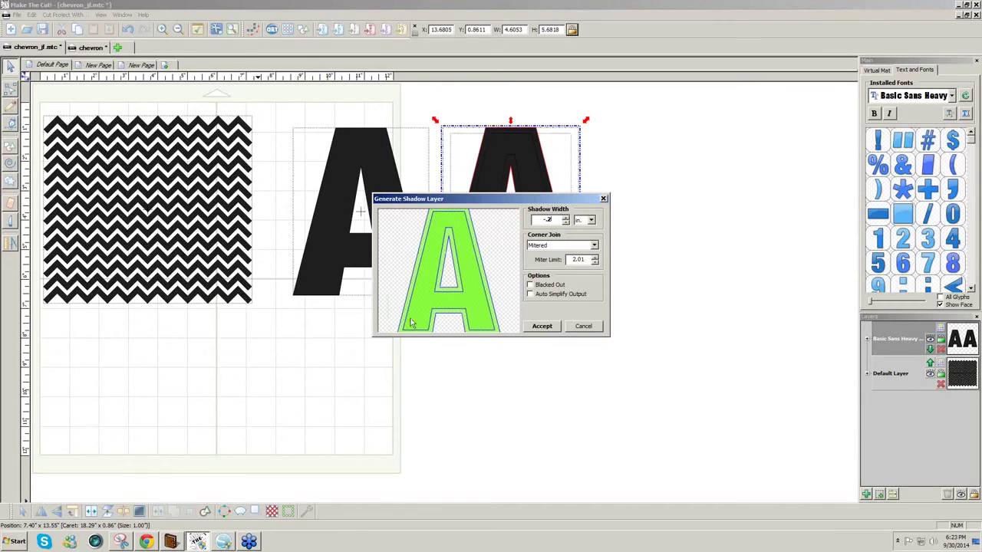
left_click(542, 327)
left_click_drag(614, 330, 423, 69)
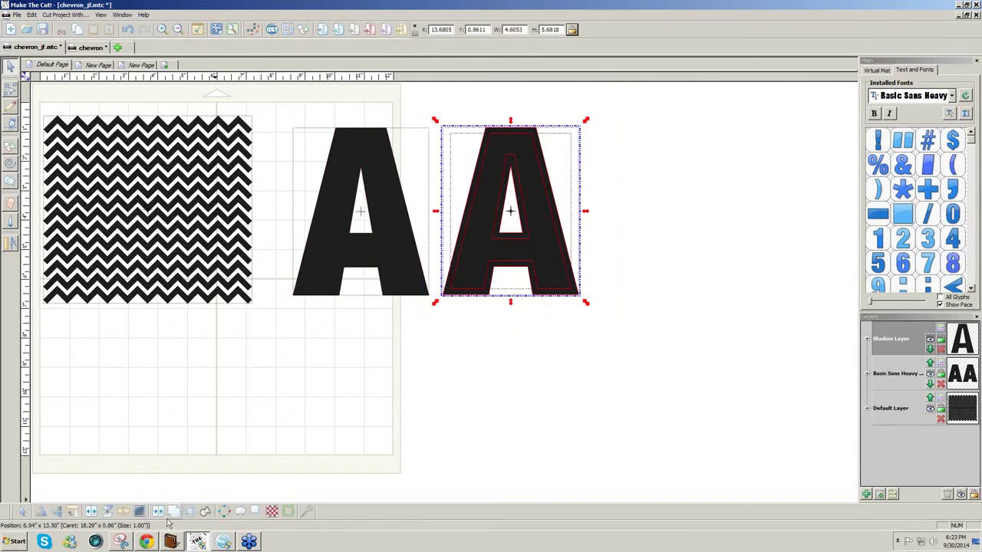
left_click(161, 513)
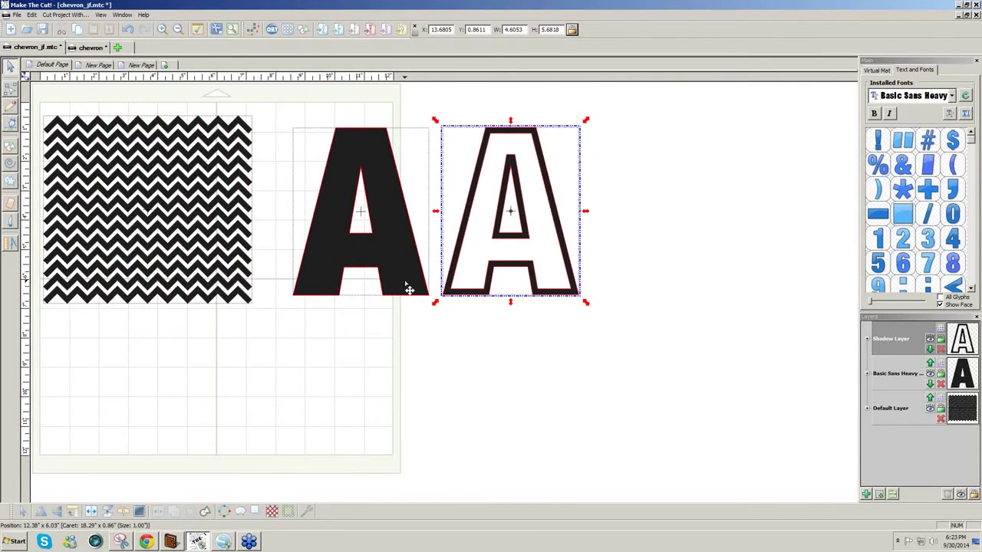
Step: Move the solid A onto the chevron pattern and centre it horizontally
left_click_drag(409, 289, 232, 292)
left_click_drag(311, 339, 8, 65)
key("ctrl+shift+h")
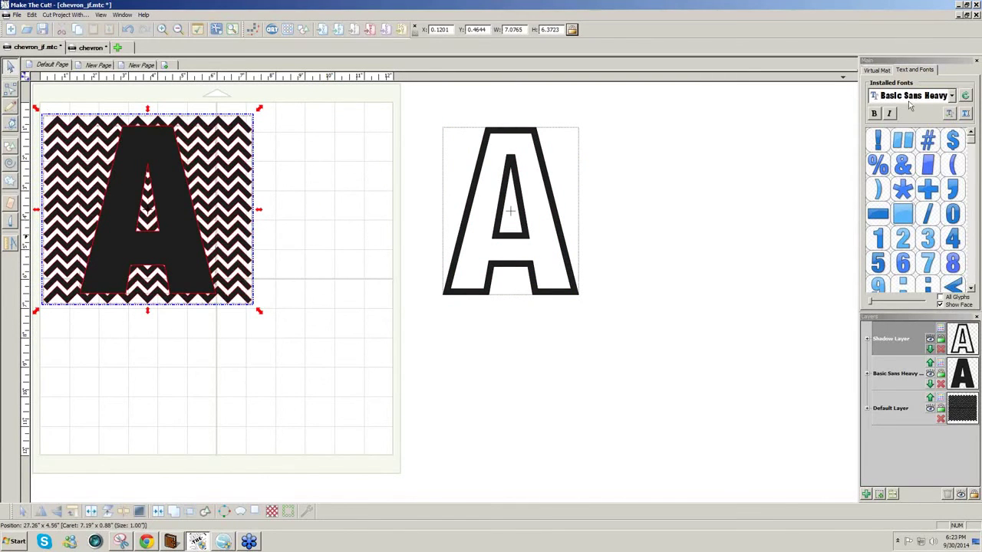
Step: Change the mat colour to Green
left_click(877, 70)
left_click(920, 125)
left_click(900, 140)
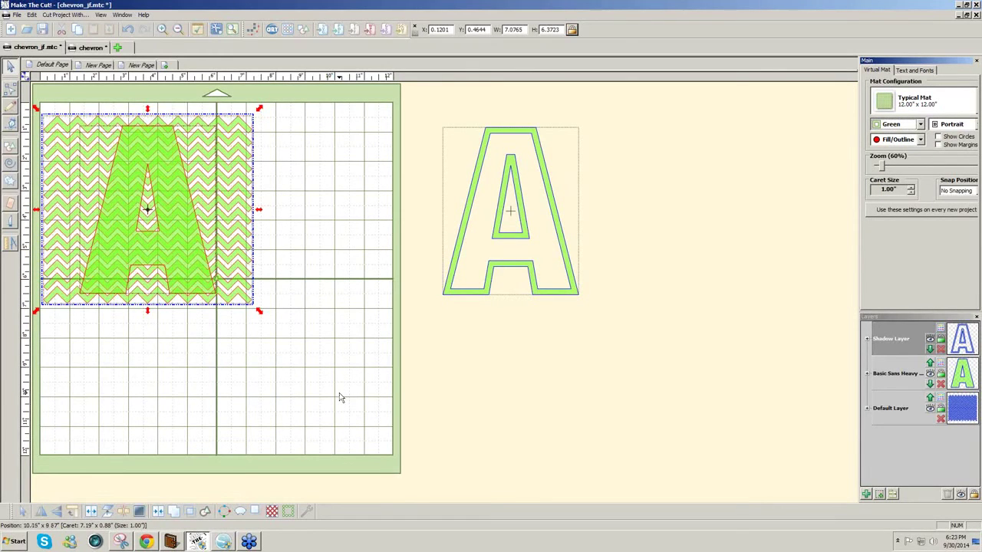
Step: Reposition the green letter A so it sits fully over the chevron pattern
left_click(244, 355)
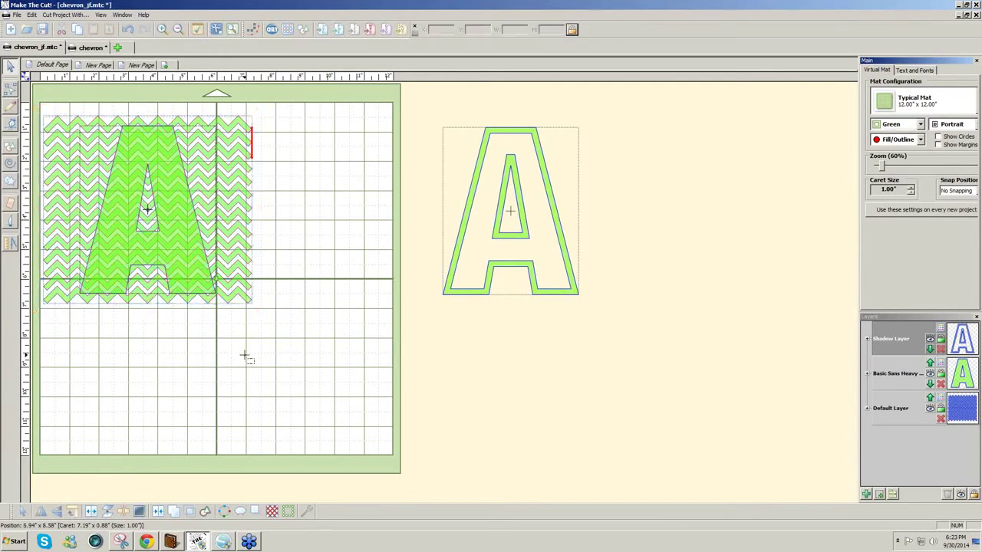
left_click(205, 299)
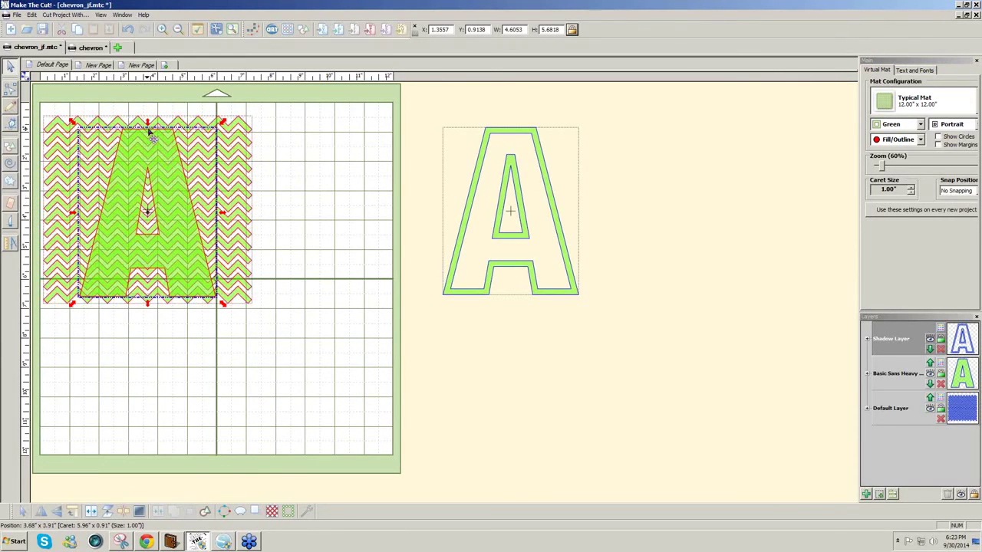
left_click_drag(152, 132, 172, 151)
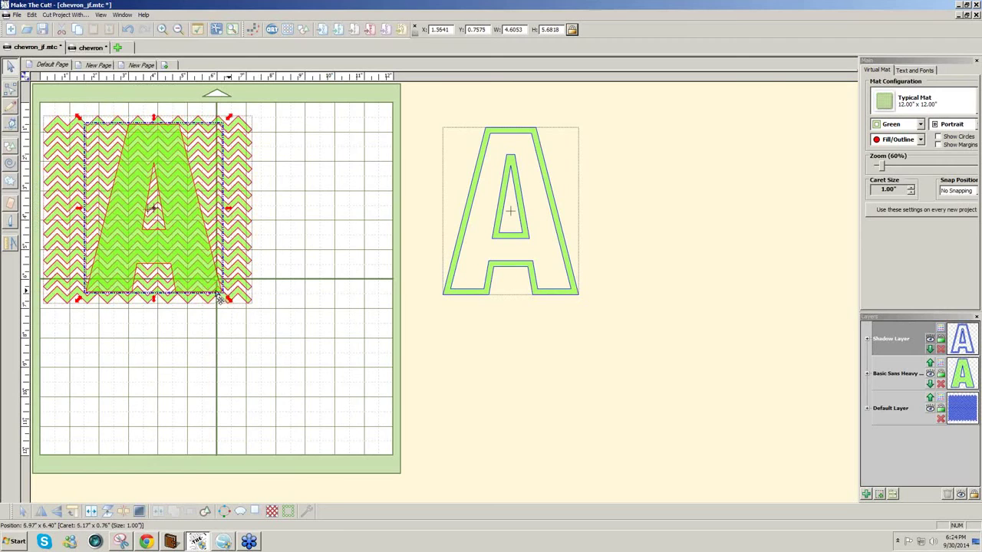
left_click_drag(228, 300, 230, 305)
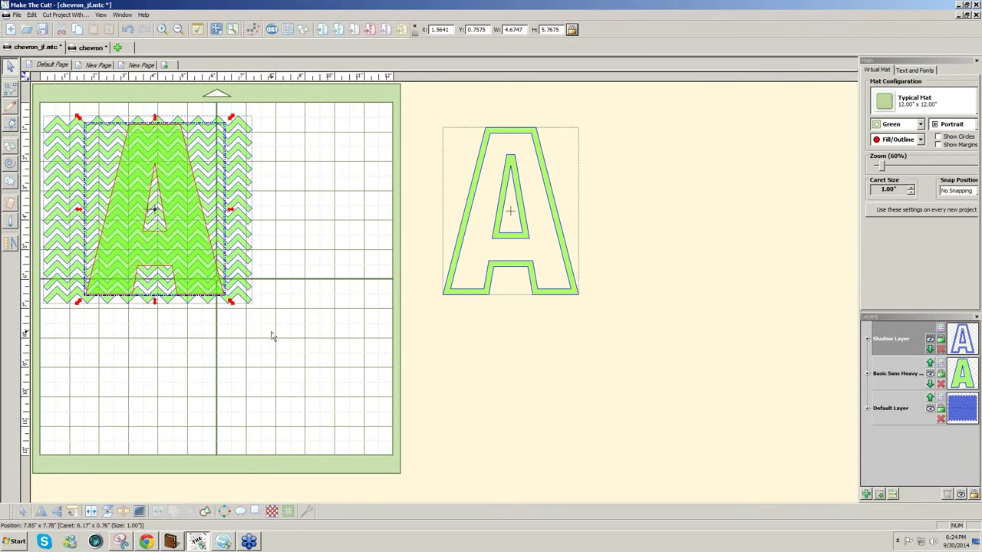
key("ctrl+z")
key("ctrl+z")
key("ctrl+z")
key("ctrl+z")
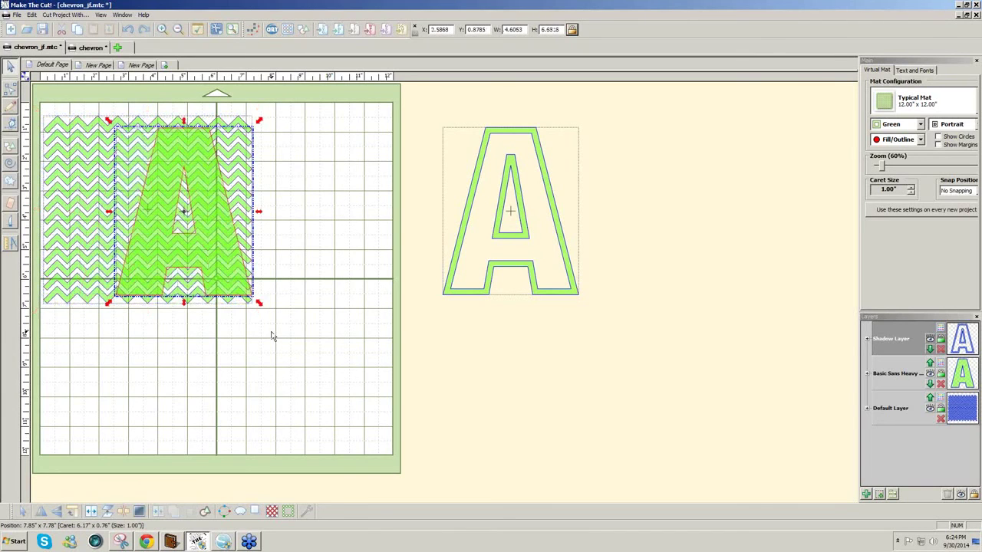
left_click_drag(234, 287, 198, 288)
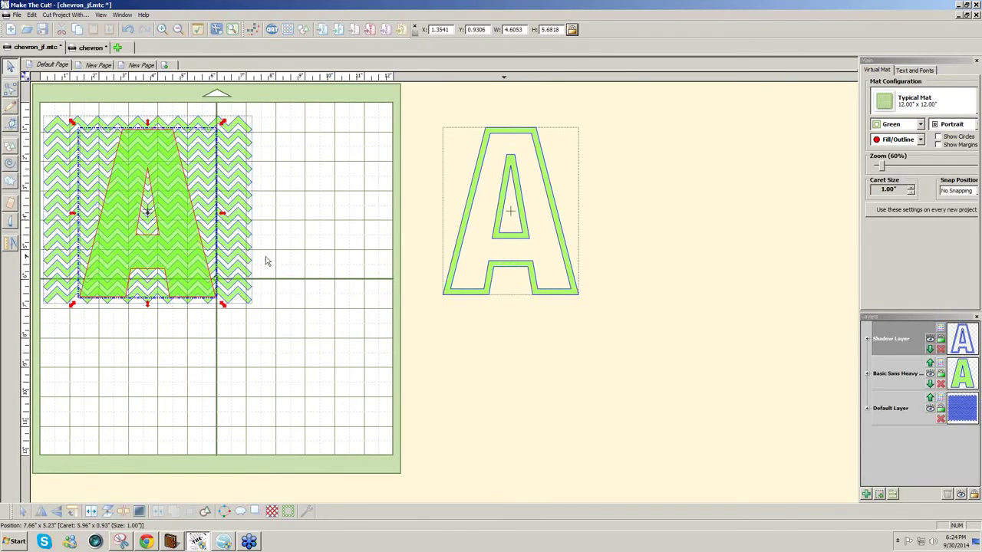
left_click_drag(184, 245, 186, 241)
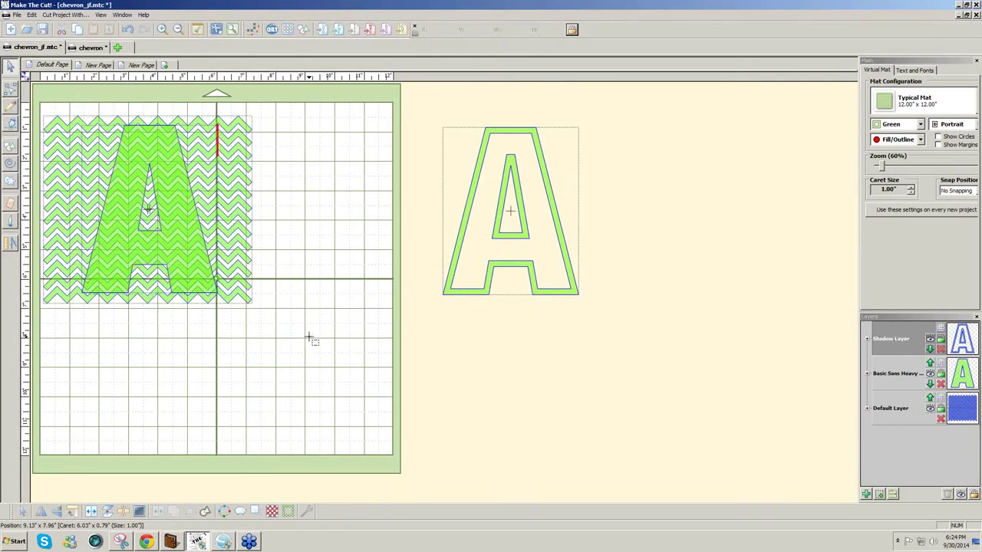
Step: Clip the chevron pattern to the A's shape with an A-B Difference join
left_click_drag(311, 340, 30, 100)
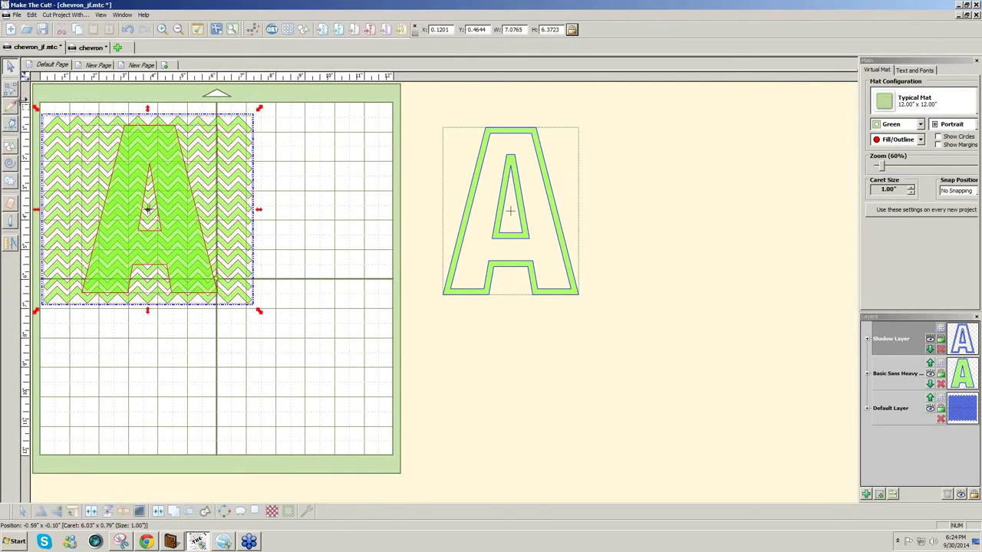
left_click(189, 514)
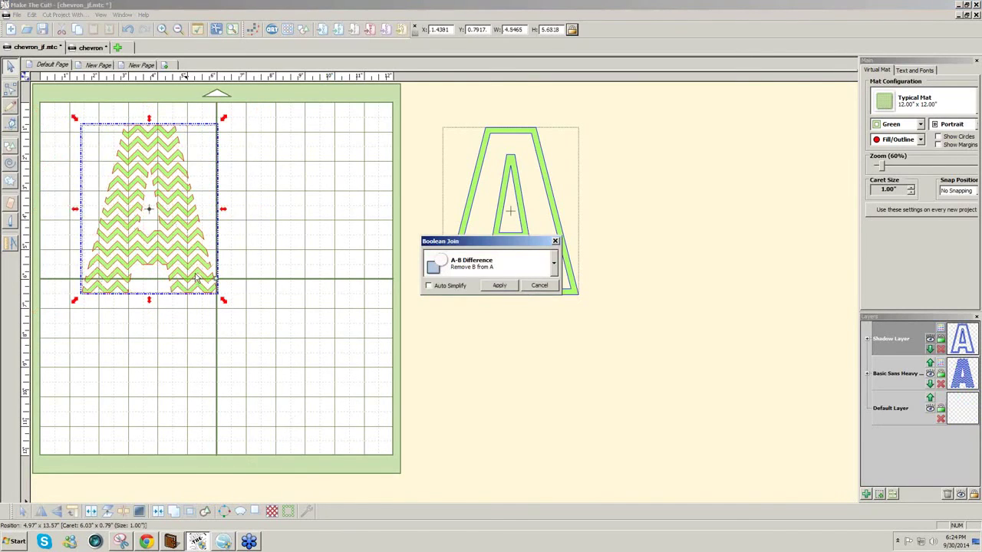
left_click(500, 285)
Step: Centre the chevron A inside the outline A, weld them, and move it to the mat's top-left
left_click_drag(590, 331, 32, 117)
key("ctrl+shift+c")
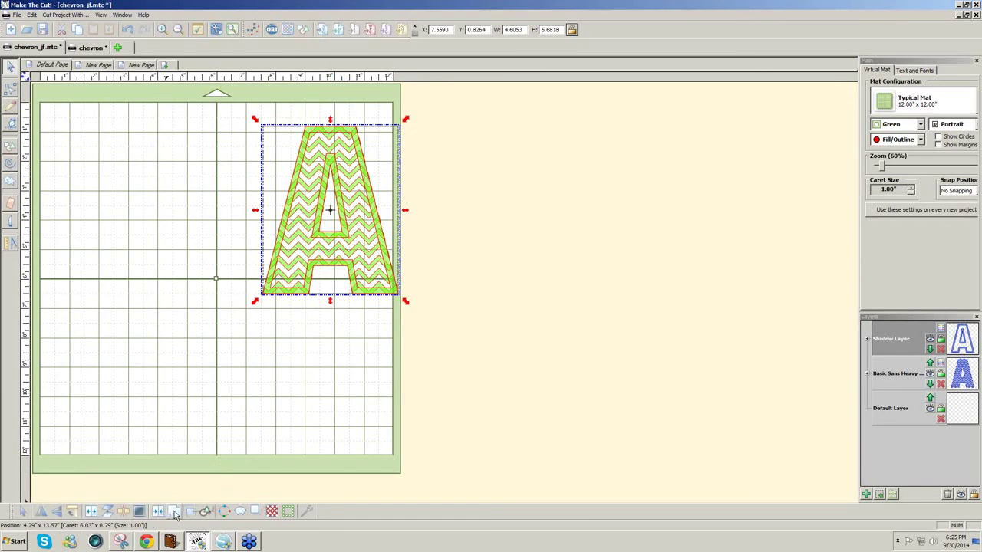
left_click(173, 512)
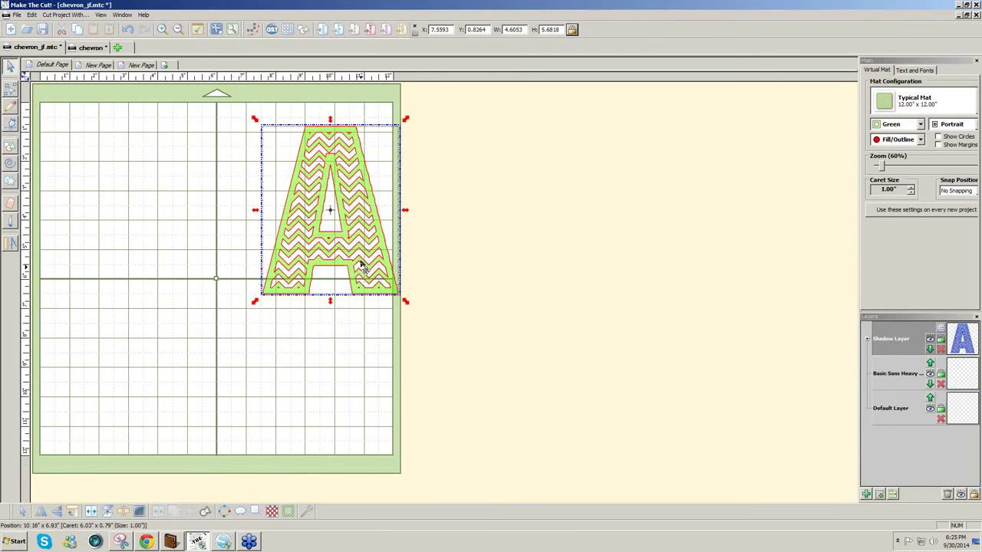
left_click_drag(360, 265, 156, 254)
left_click(286, 276)
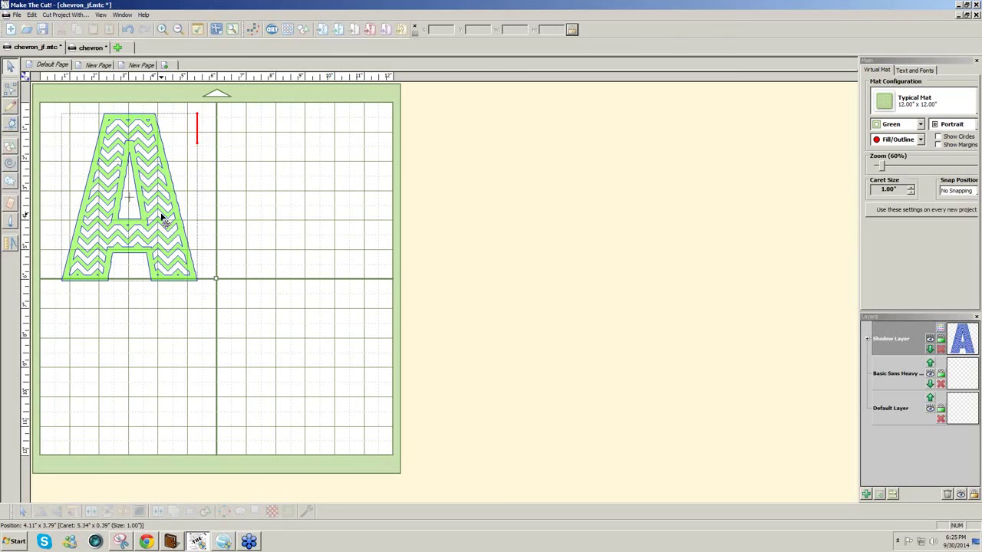
Step: Undo the weld and drag the outline A onto the chevron-filled A
left_click(90, 190)
key("ctrl+z")
key("ctrl+z")
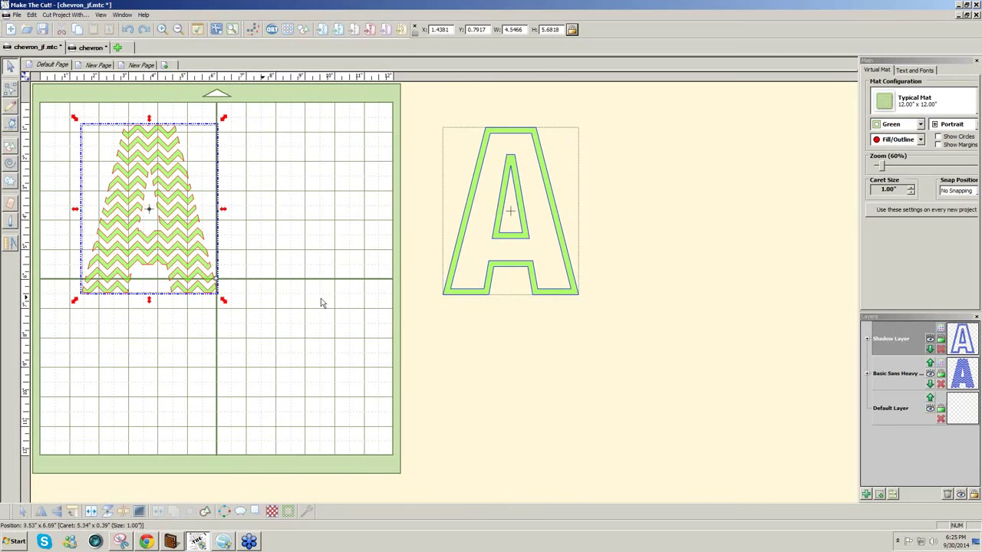
left_click(464, 293)
left_click_drag(465, 294, 101, 289)
Step: Zoom in and nudge the outline until it lines up exactly with the chevron A
scroll(105, 292, "up", 5)
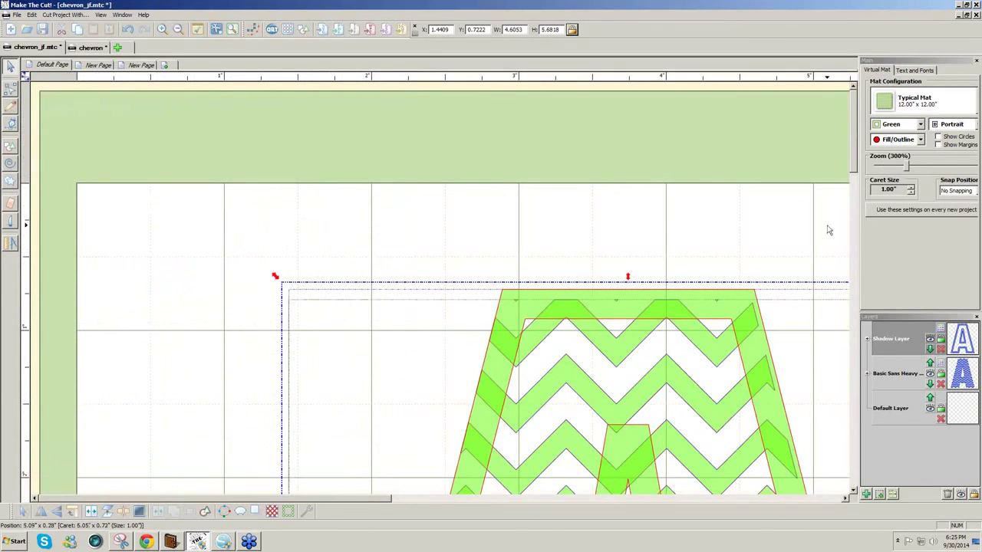
left_click_drag(854, 172, 846, 240)
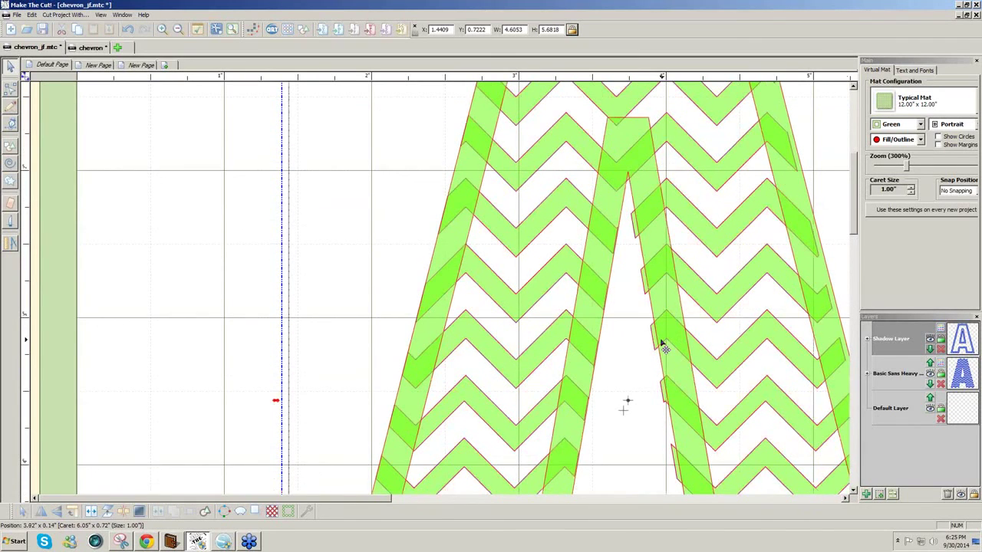
left_click_drag(667, 346, 664, 351)
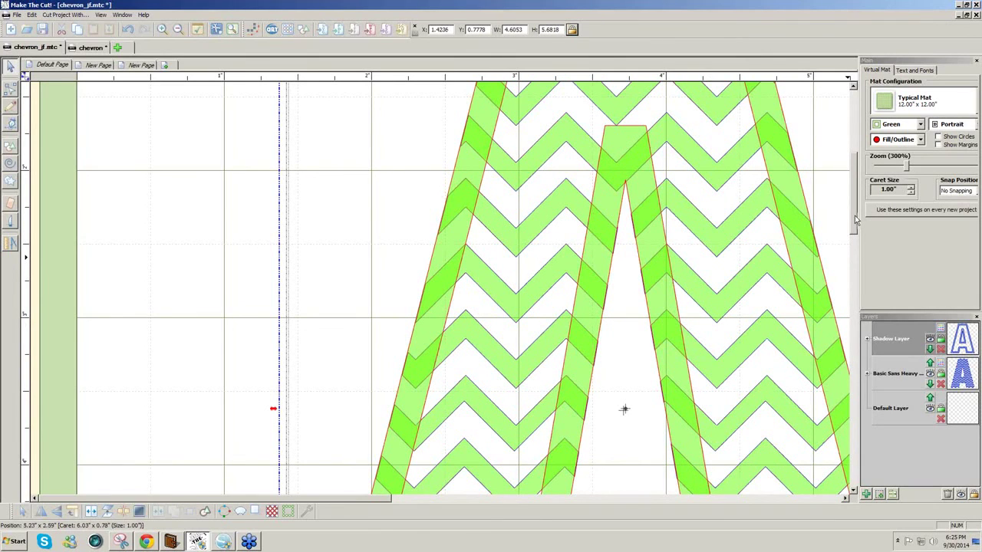
left_click_drag(855, 216, 853, 316)
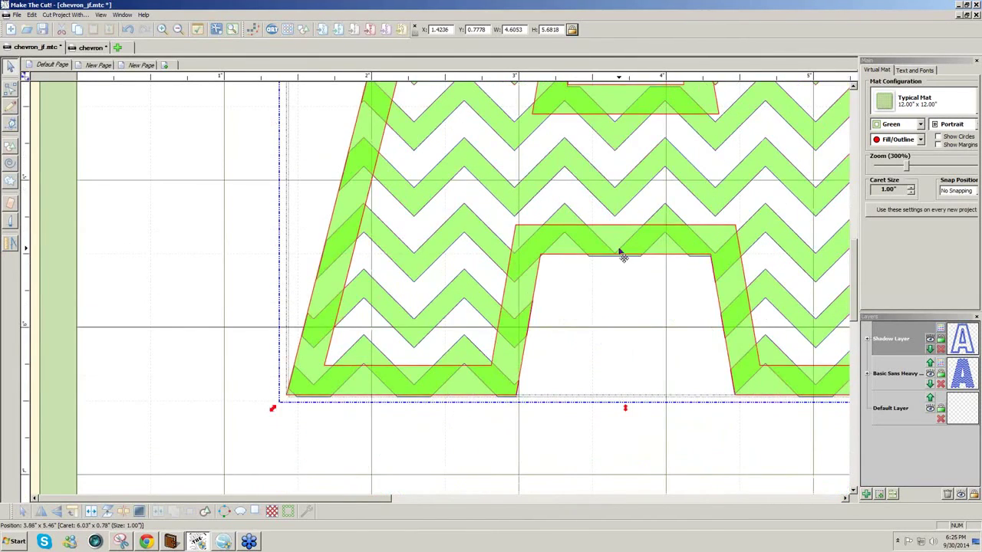
key("Down")
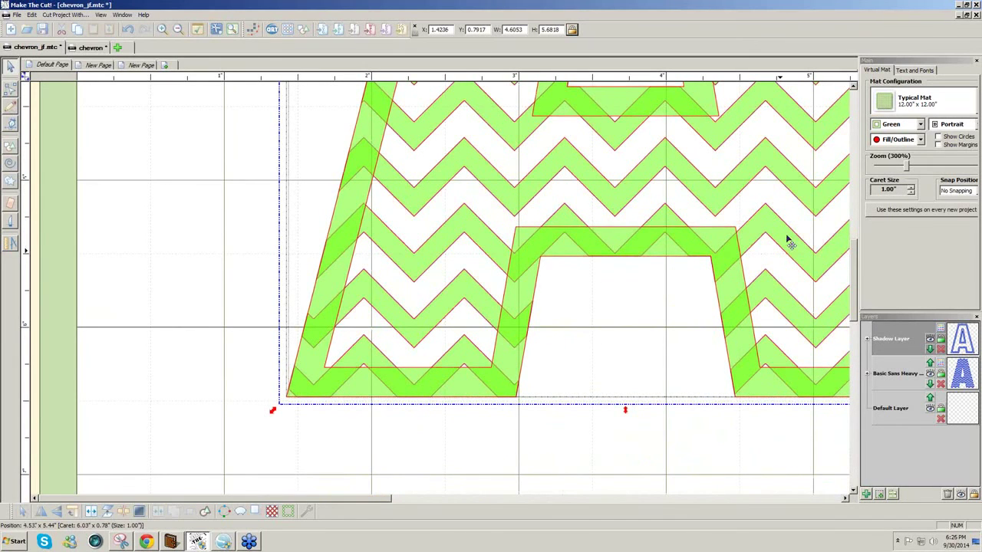
left_click_drag(853, 285, 862, 192)
left_click_drag(908, 166, 882, 167)
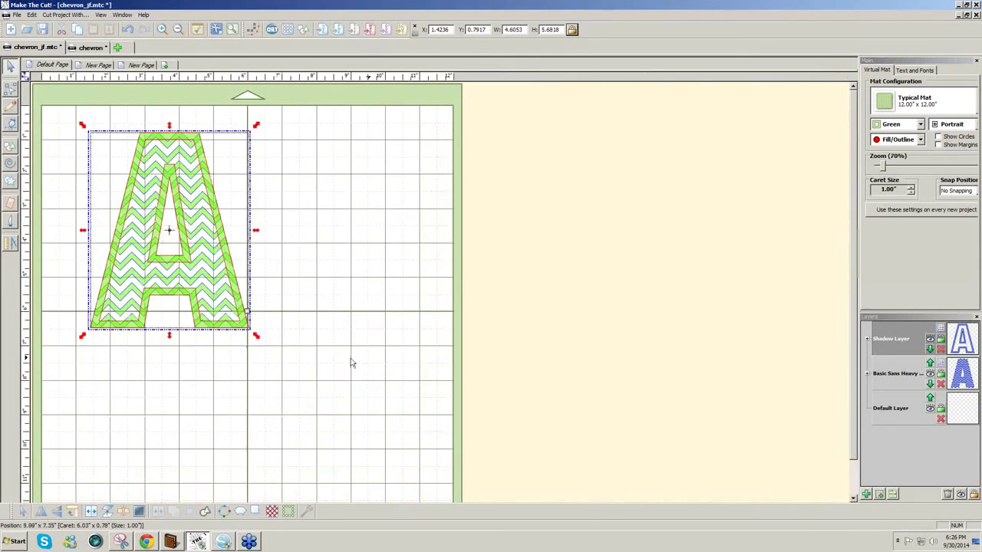
Step: Weld both A shapes together and move the result to X 0.9771, Y 0.3899
left_click_drag(350, 365, 39, 162)
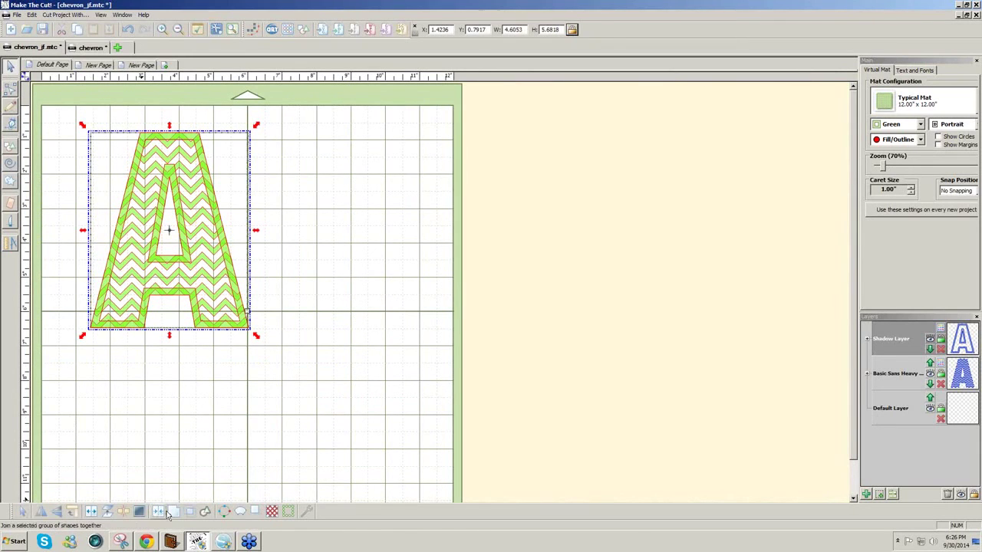
left_click(170, 512)
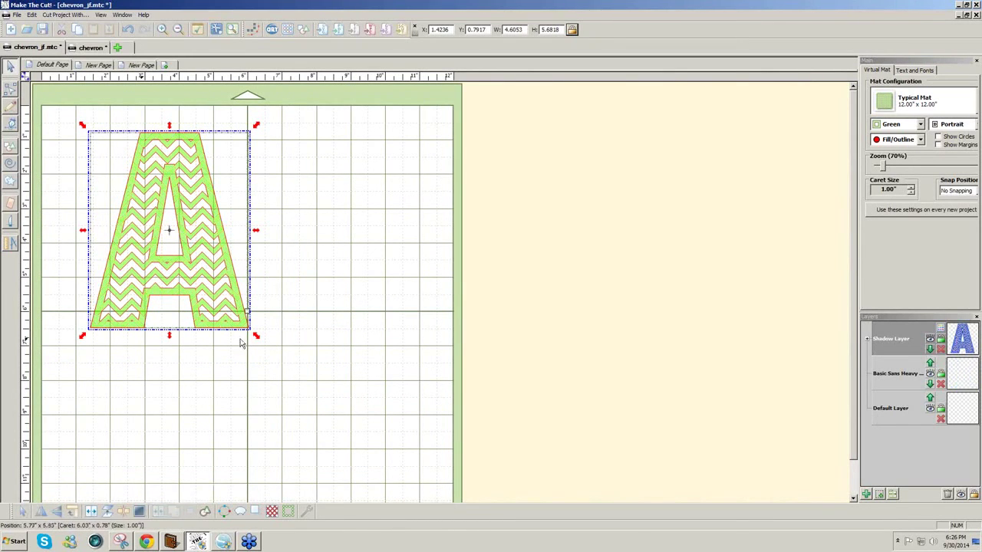
left_click(284, 329)
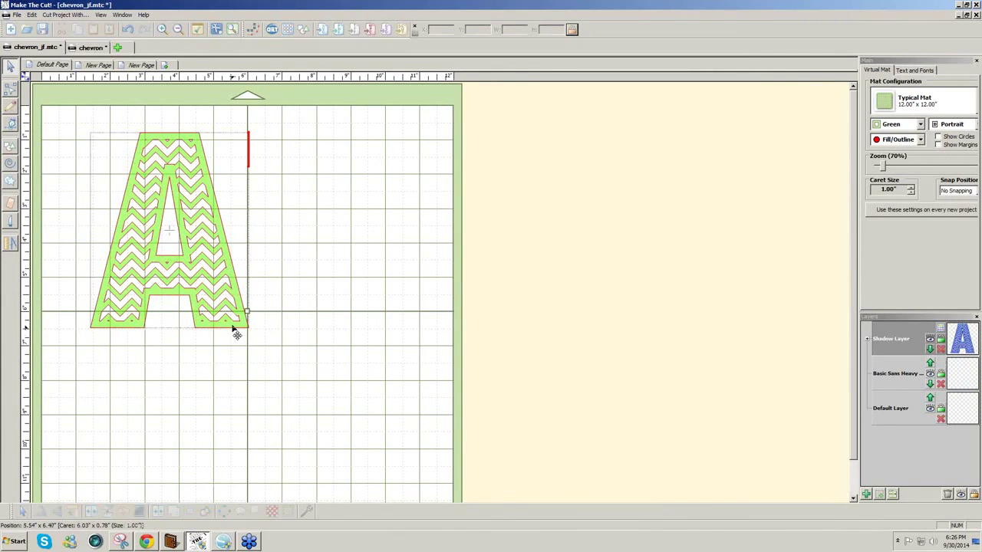
left_click_drag(238, 332, 217, 317)
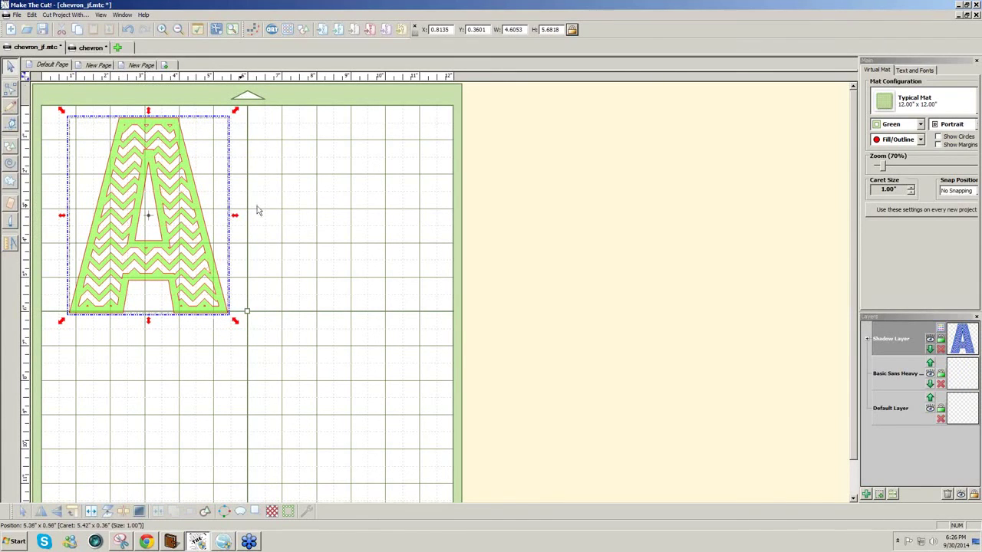
left_click_drag(215, 286, 221, 289)
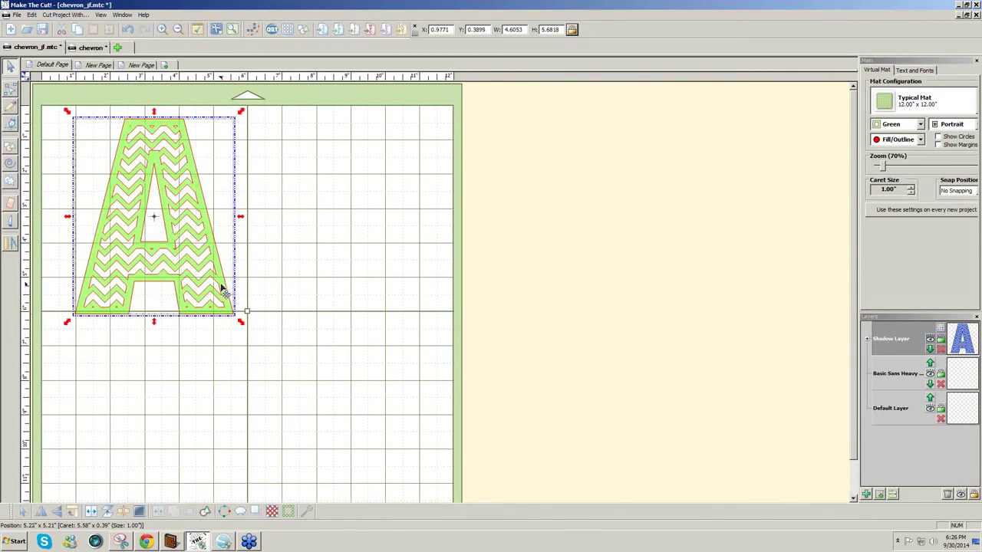